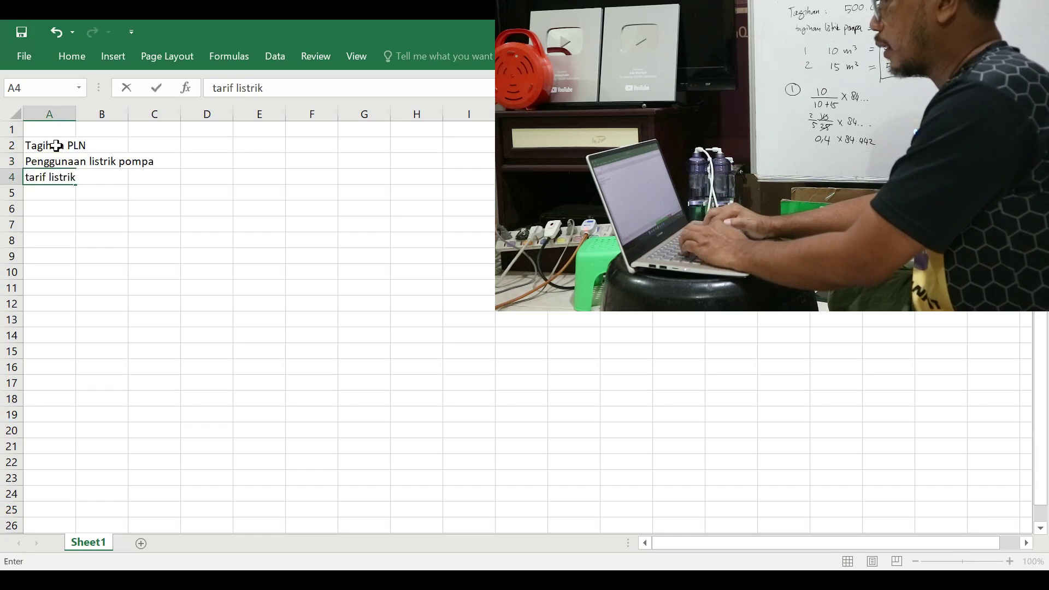
# - Finish the "tarif listrik" label in A4 and add the label "Biaya listrik pompa" in A5
pyautogui.press('Return')
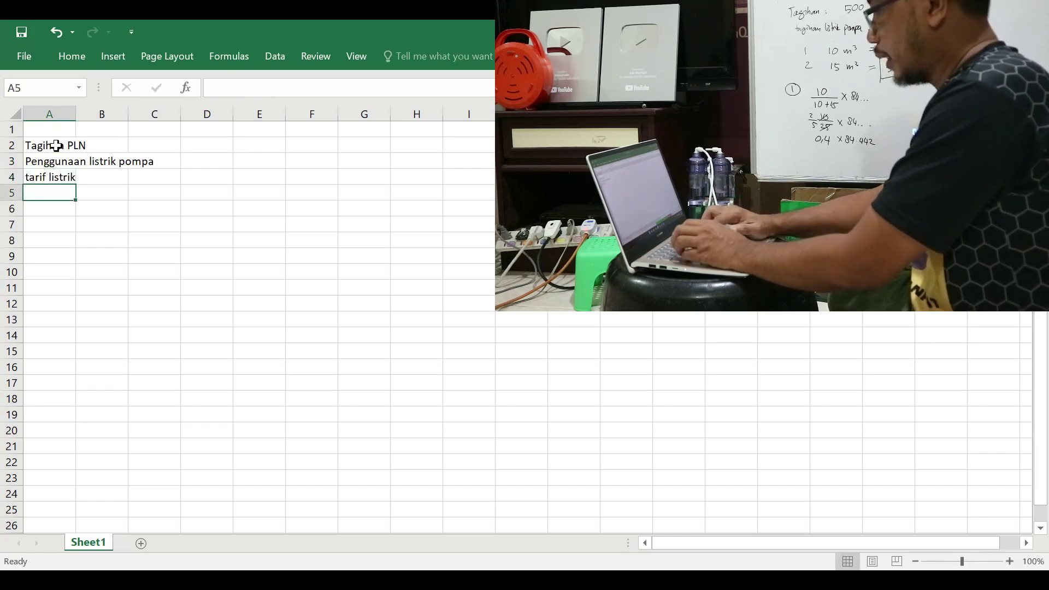
pyautogui.write('Bia')
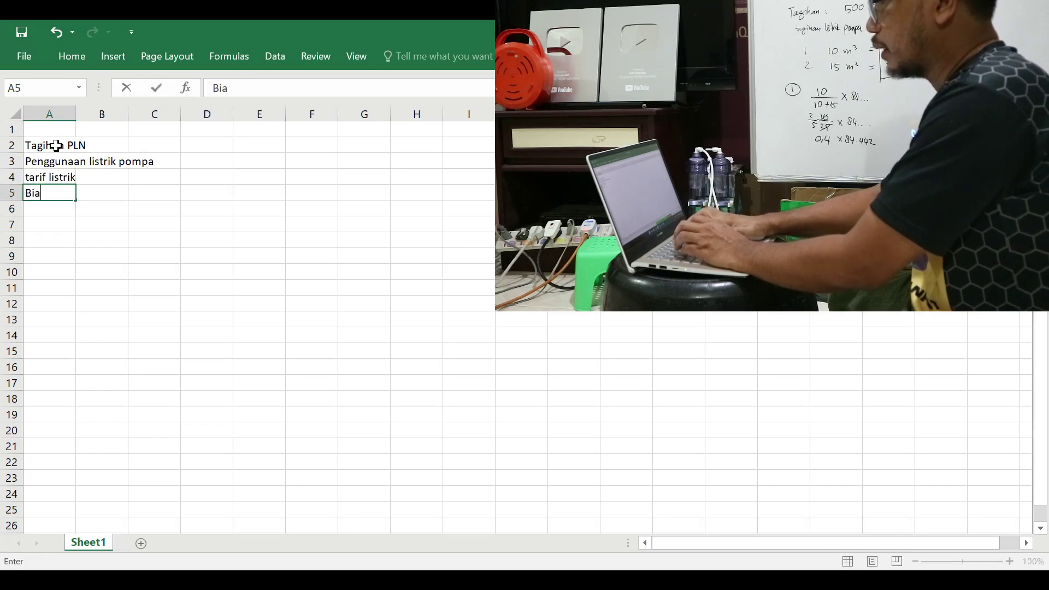
pyautogui.write('ya listrik pompa')
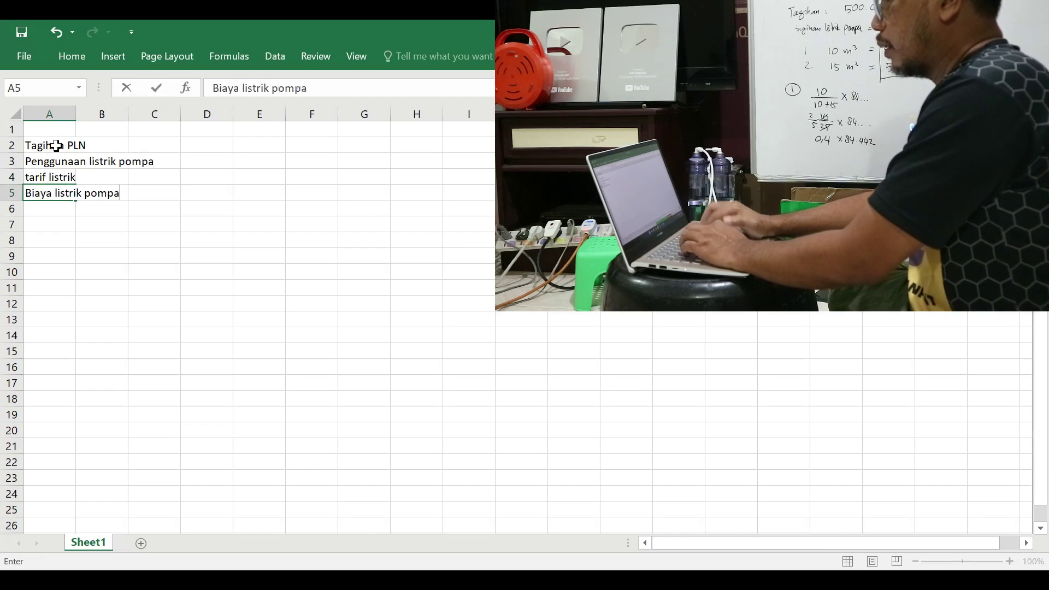
pyautogui.press('Return')
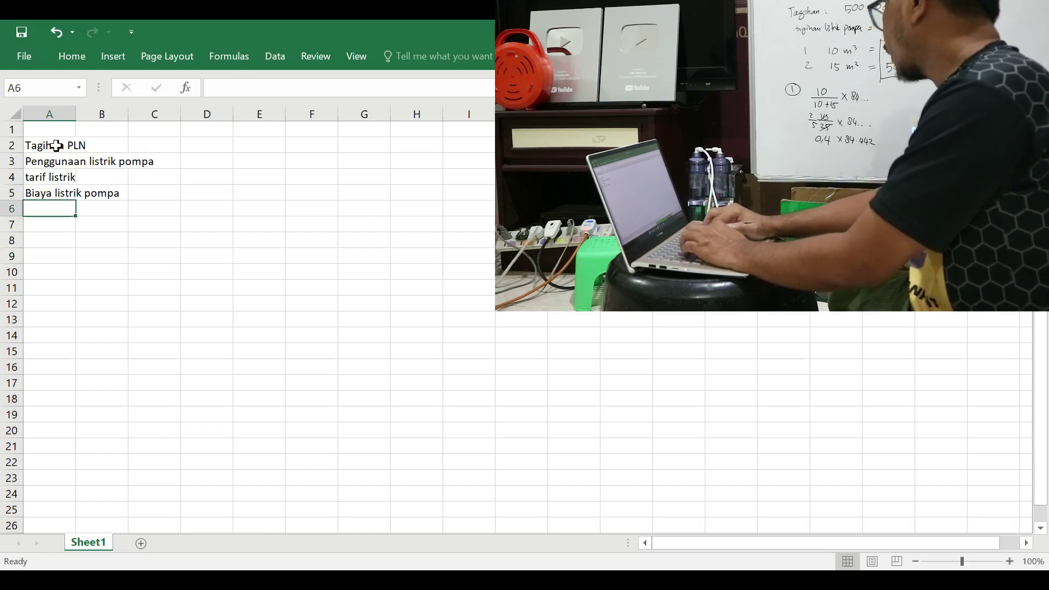
# - Enter the labels "meteran K1" in A6 and "meteran K2" in A7
pyautogui.write('meteran ')
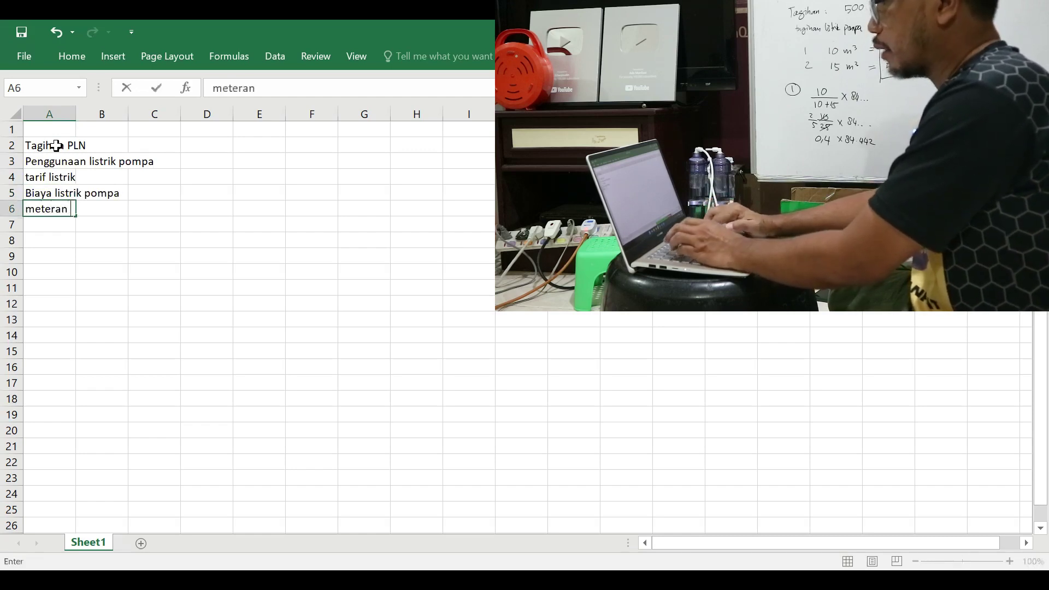
pyautogui.write('K1')
pyautogui.press('Return')
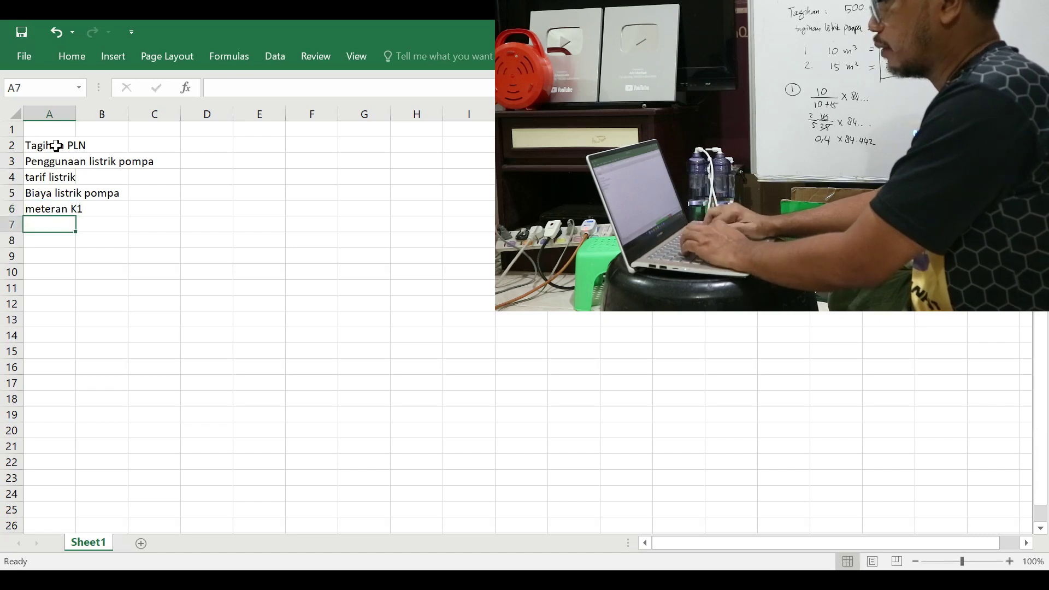
pyautogui.write('meteran K')
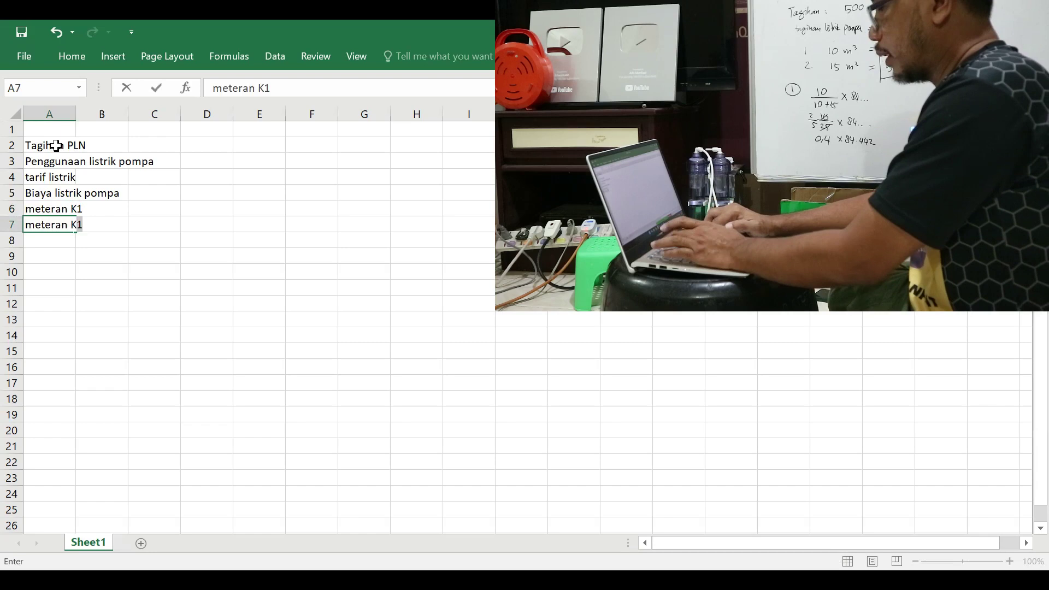
pyautogui.write('2')
pyautogui.press('Return')
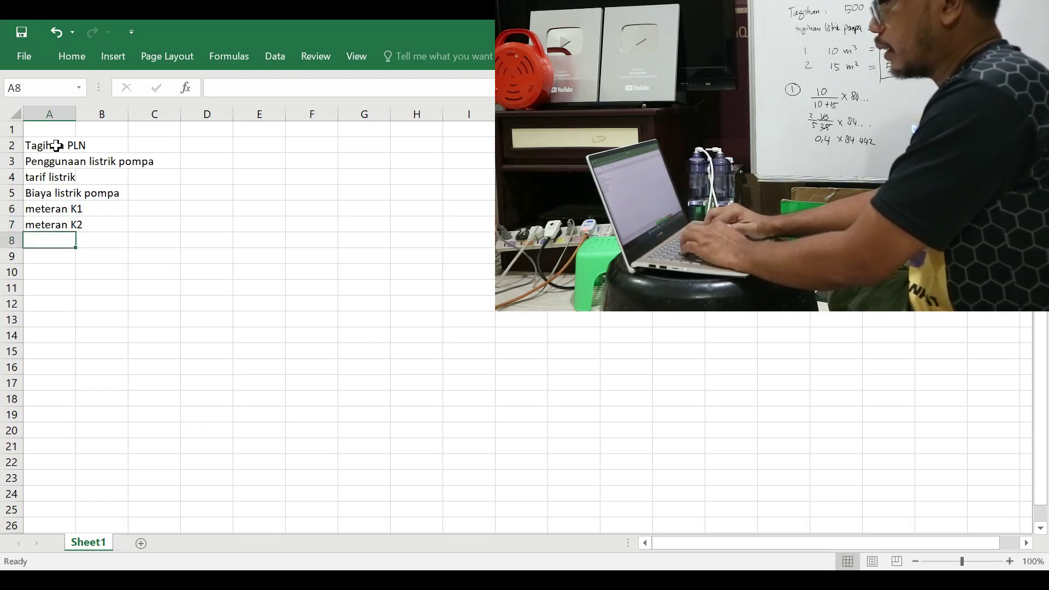
# - Enter the labels "Biaya K1" in A8 and "Biaya K2" in A9, and fit column A's width to its text
pyautogui.write('Bia')
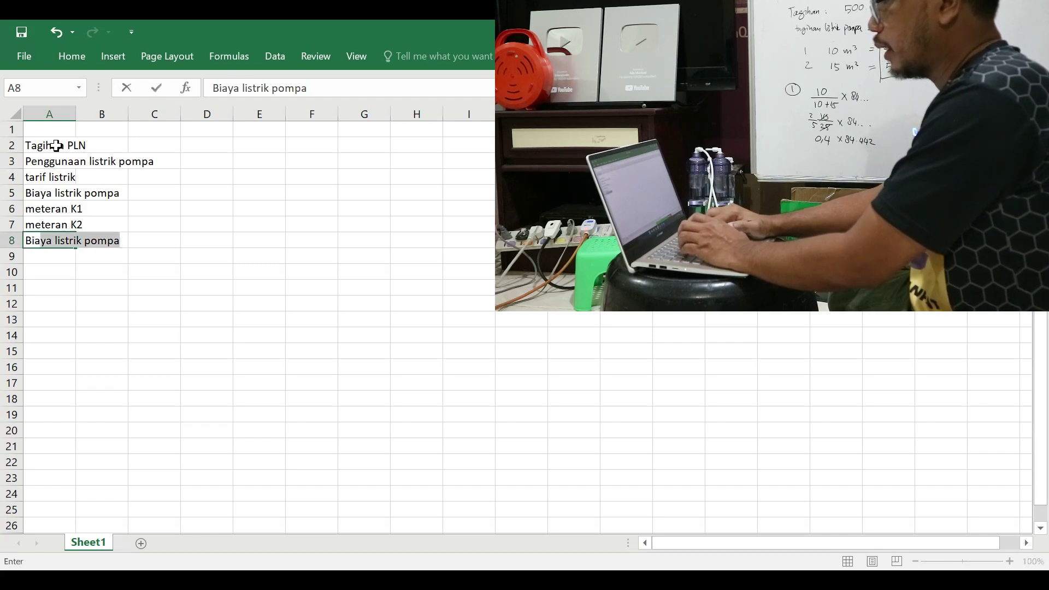
pyautogui.write('ya')
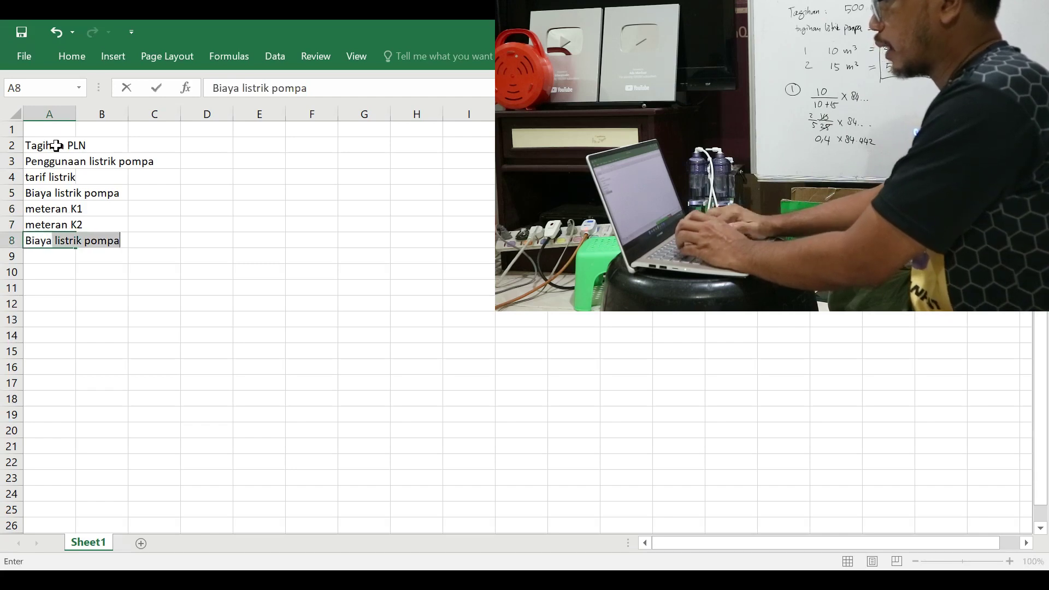
pyautogui.write(' K1')
pyautogui.press('Return')
pyautogui.write('Biaya K2')
pyautogui.press('Return')
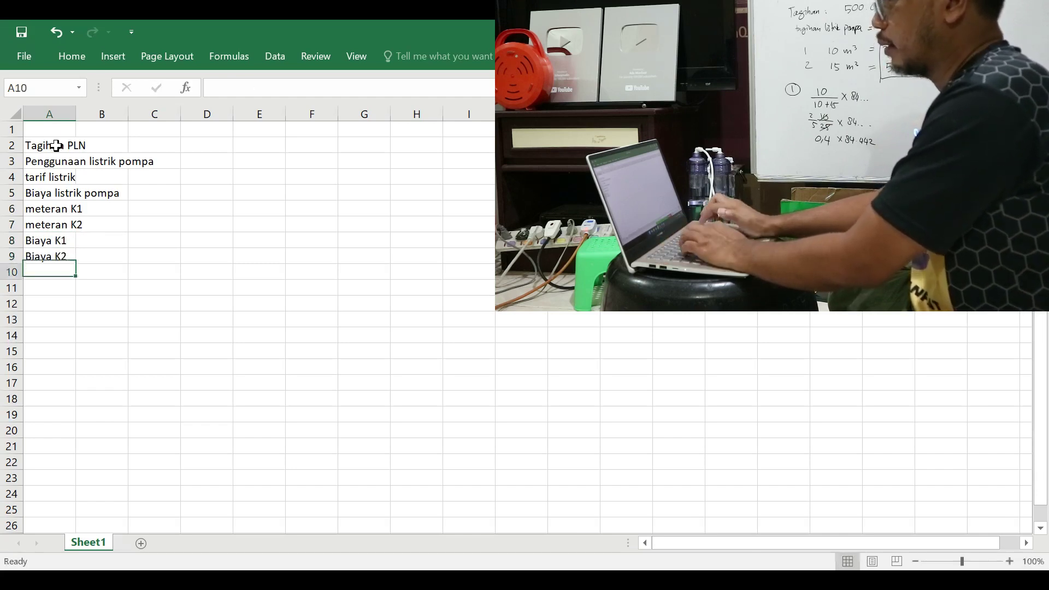
pyautogui.doubleClick(78, 114)
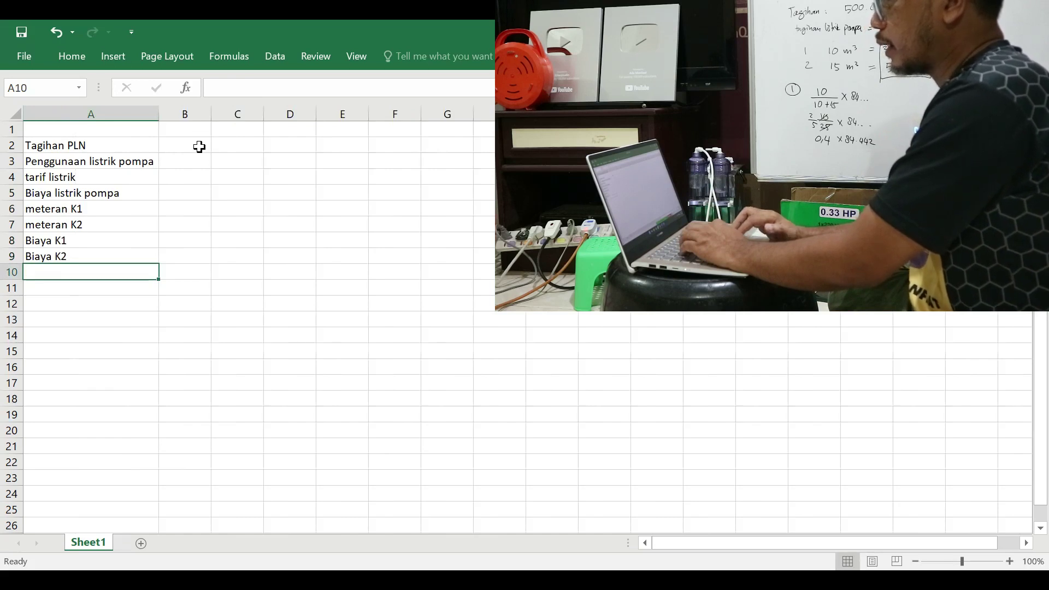
# - Fill the Biaya K1 and Biaya K2 value cells B8:B9 with standard yellow
pyautogui.click(185, 242)
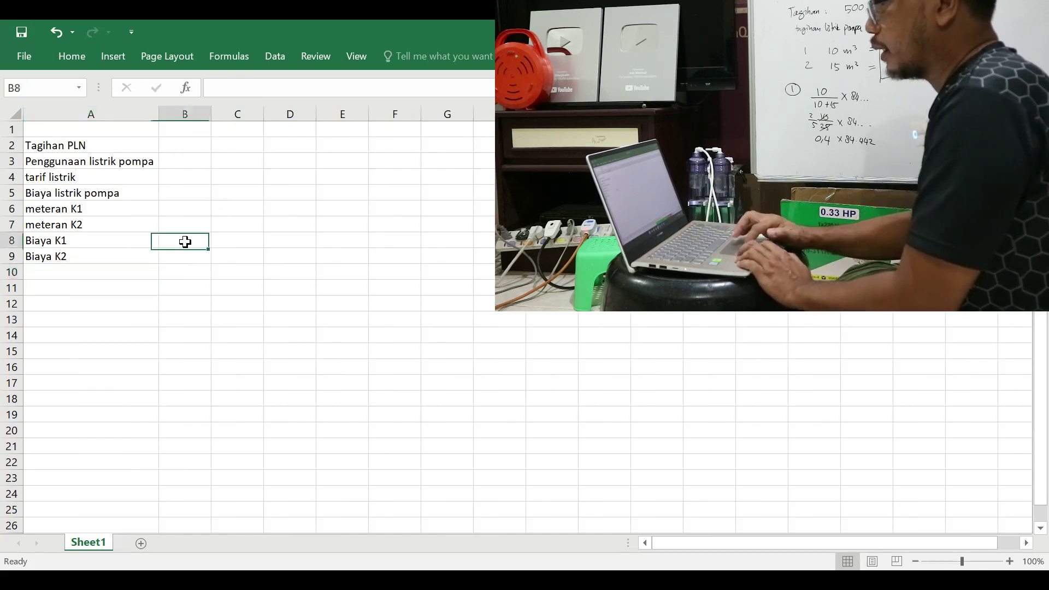
pyautogui.moveTo(185, 241); pyautogui.dragTo(185, 257)
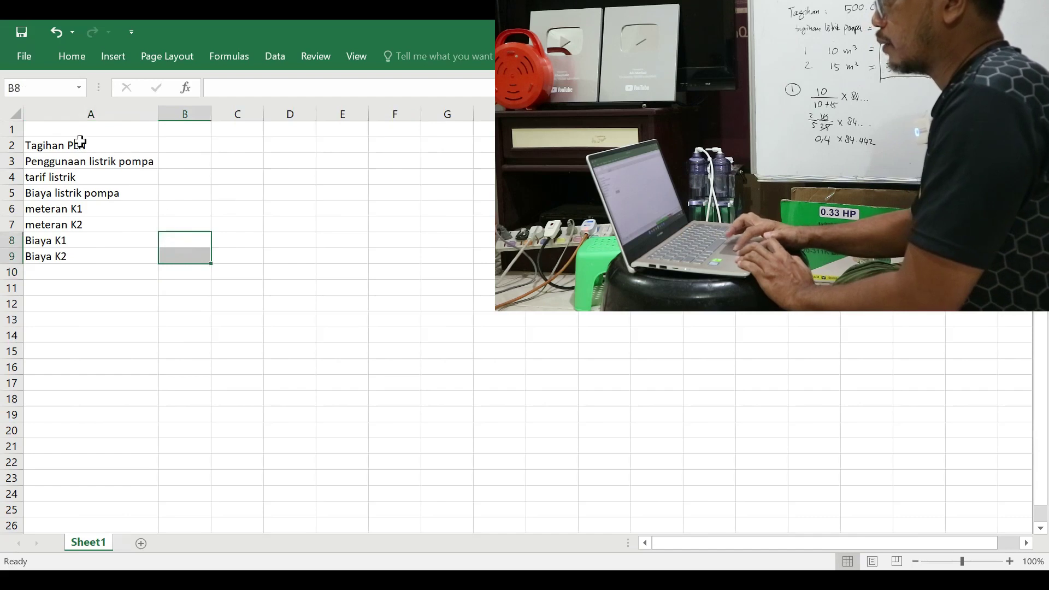
pyautogui.click(69, 61)
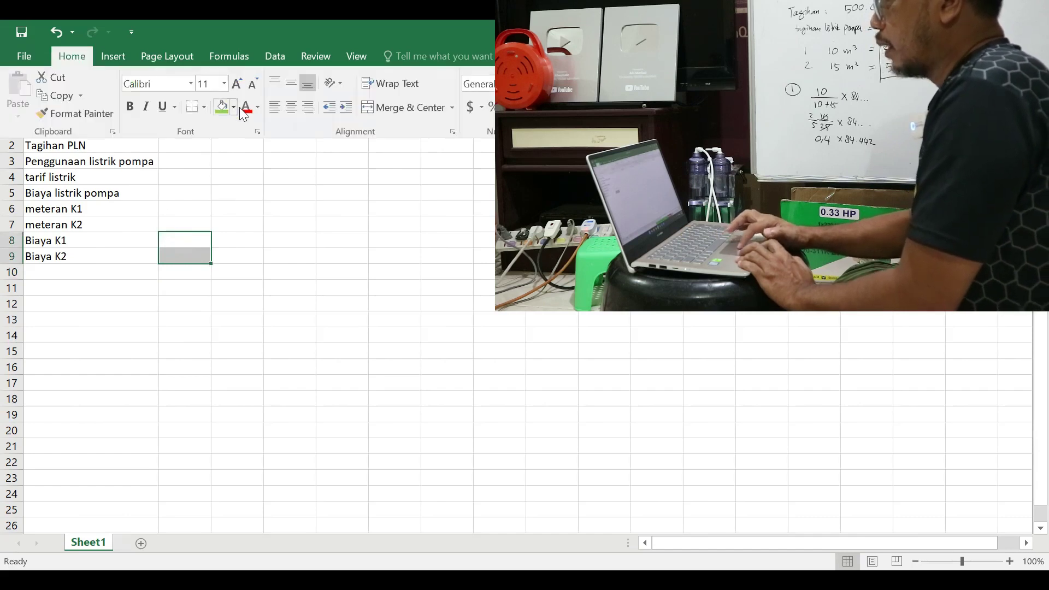
pyautogui.click(232, 112)
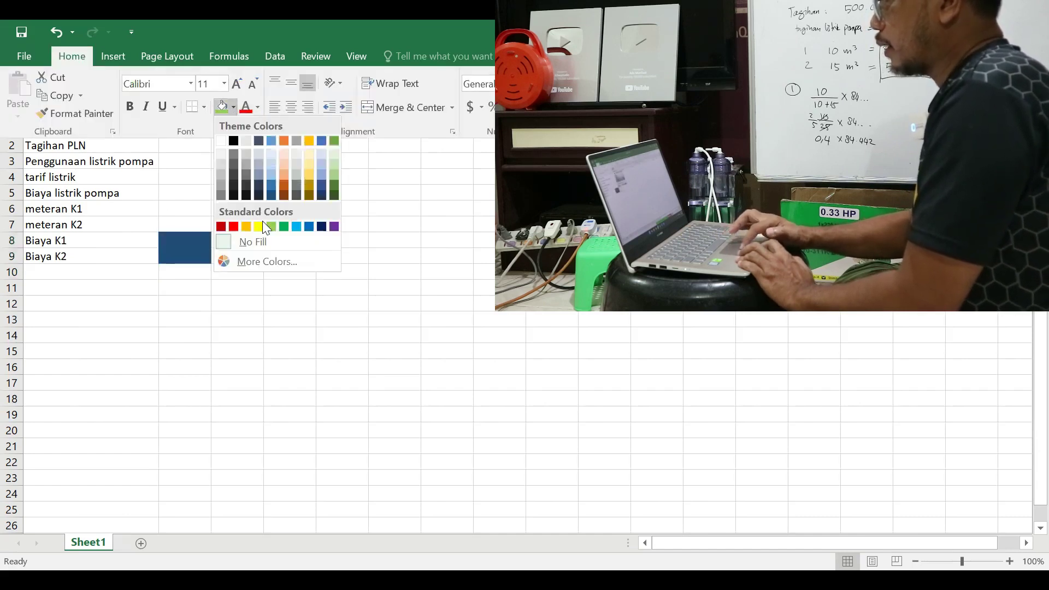
pyautogui.click(258, 227)
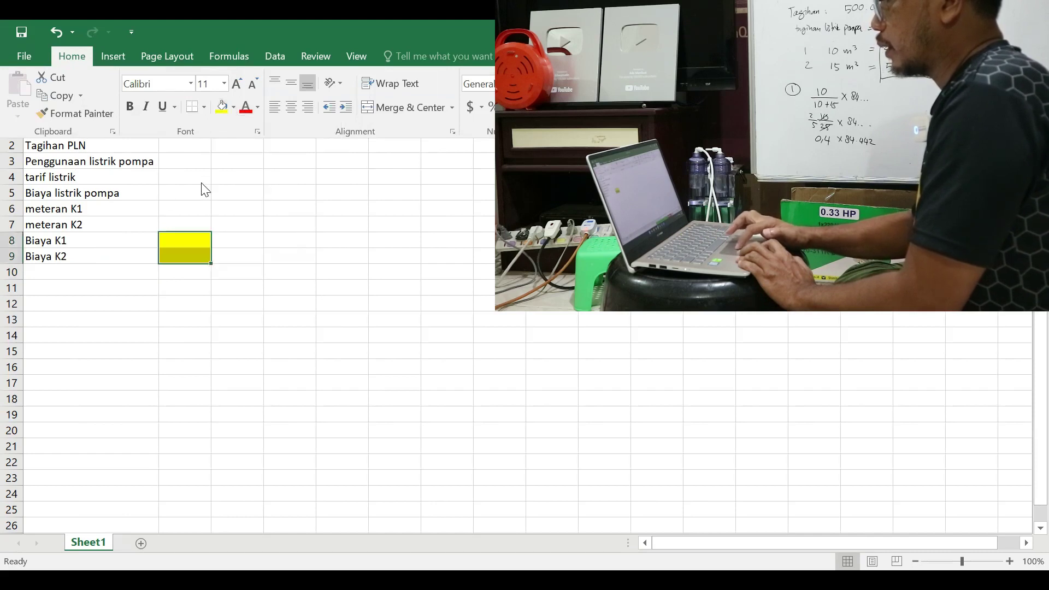
# - Fill the value cells B2:B4, from Tagihan PLN to tarif listrik, with standard light green
pyautogui.click(191, 146)
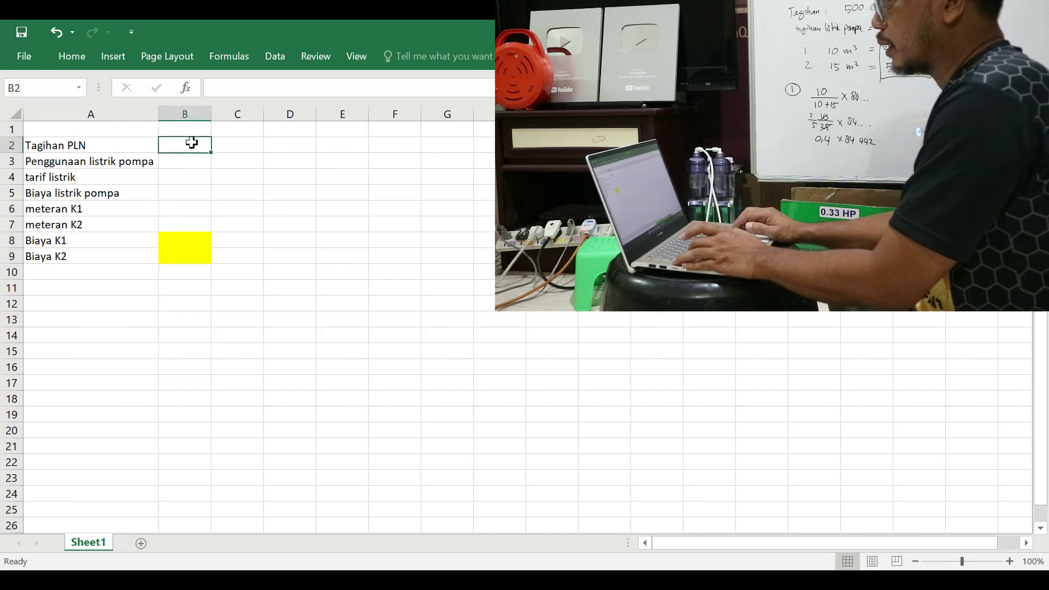
pyautogui.moveTo(192, 143); pyautogui.dragTo(191, 177)
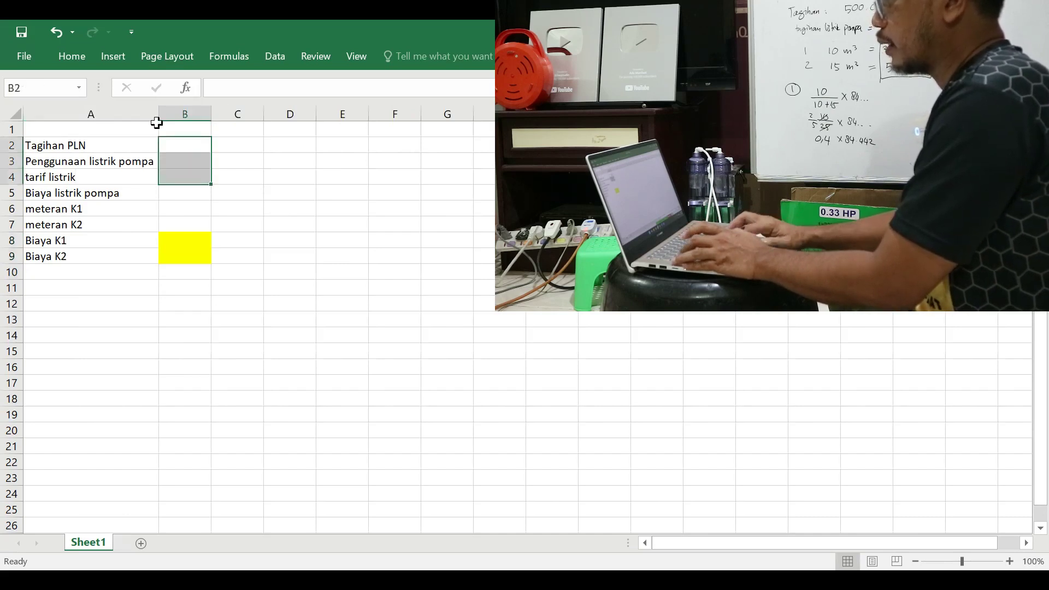
pyautogui.click(79, 59)
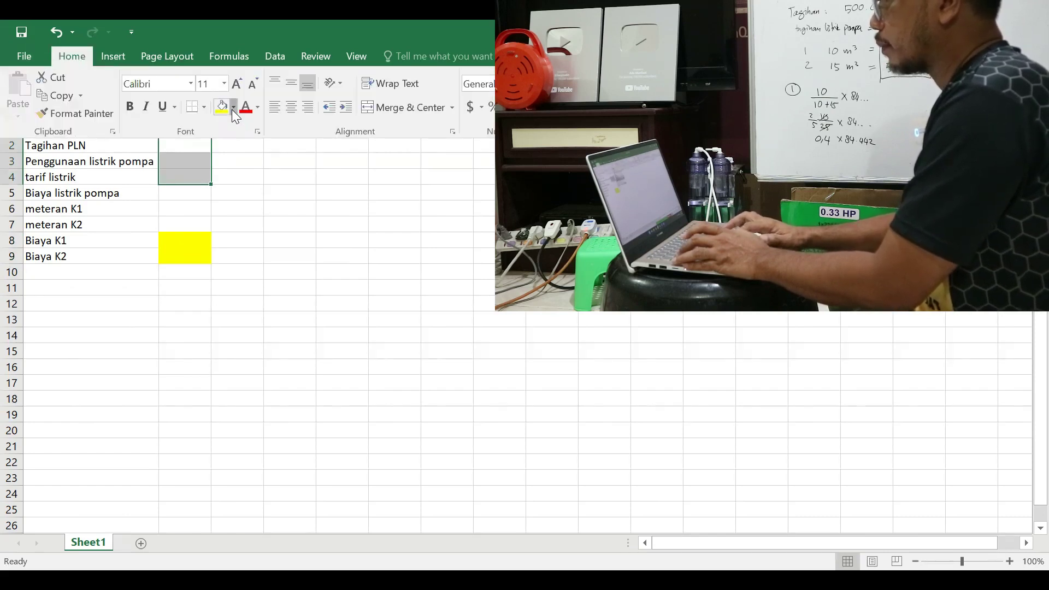
pyautogui.click(233, 107)
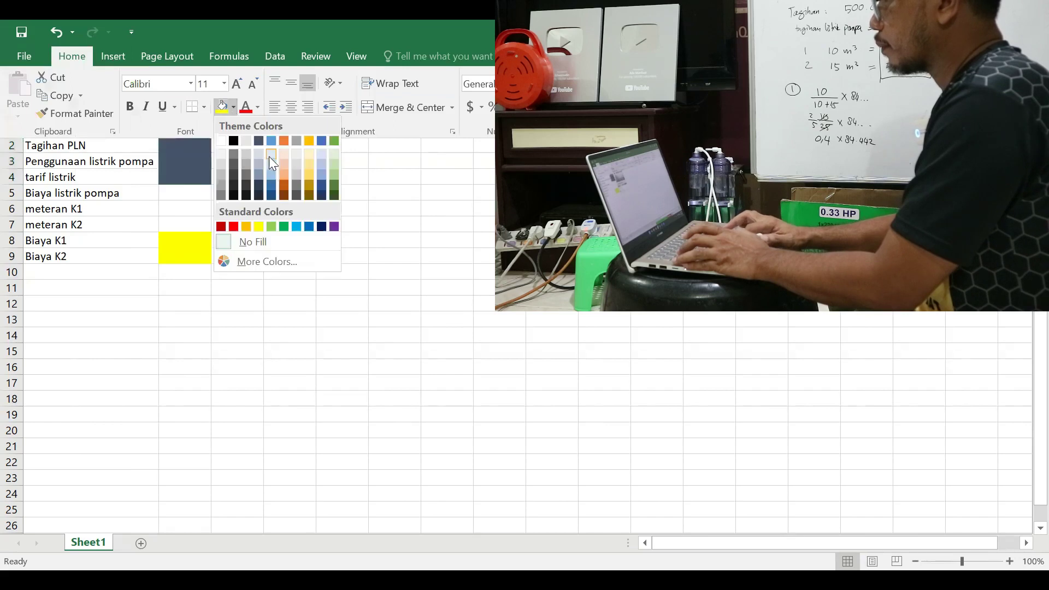
pyautogui.click(271, 227)
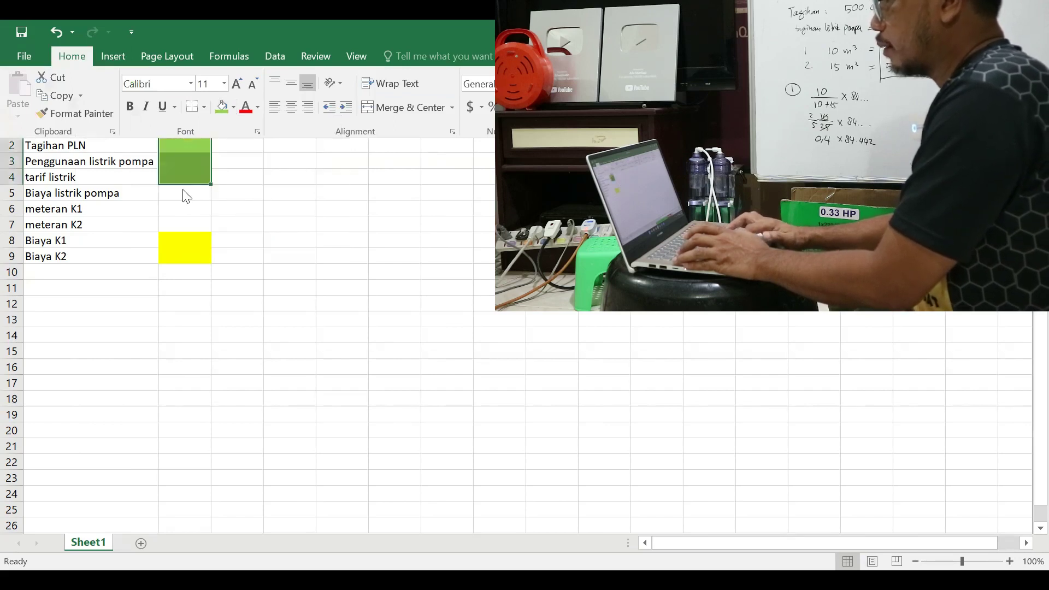
# - Fill the Biaya listrik pompa value cell B5 with the lighter blue base theme color
pyautogui.click(191, 196)
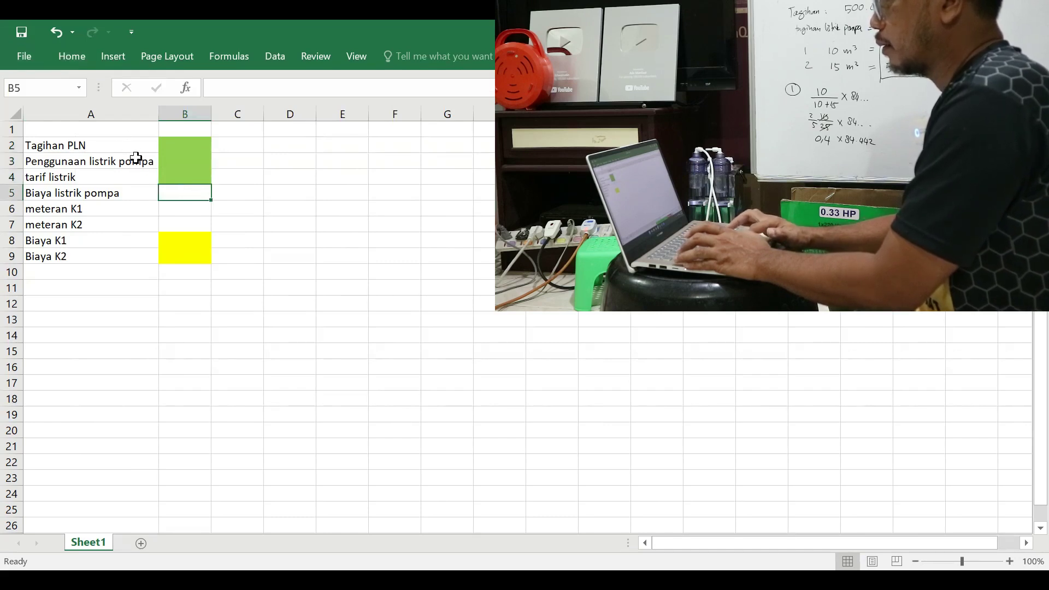
pyautogui.click(73, 60)
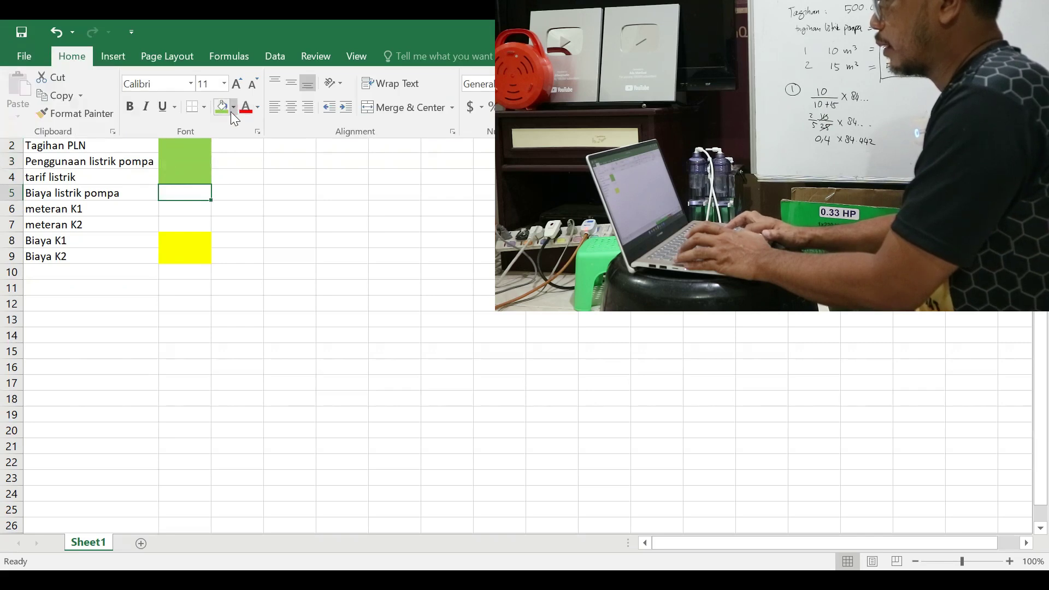
pyautogui.click(230, 111)
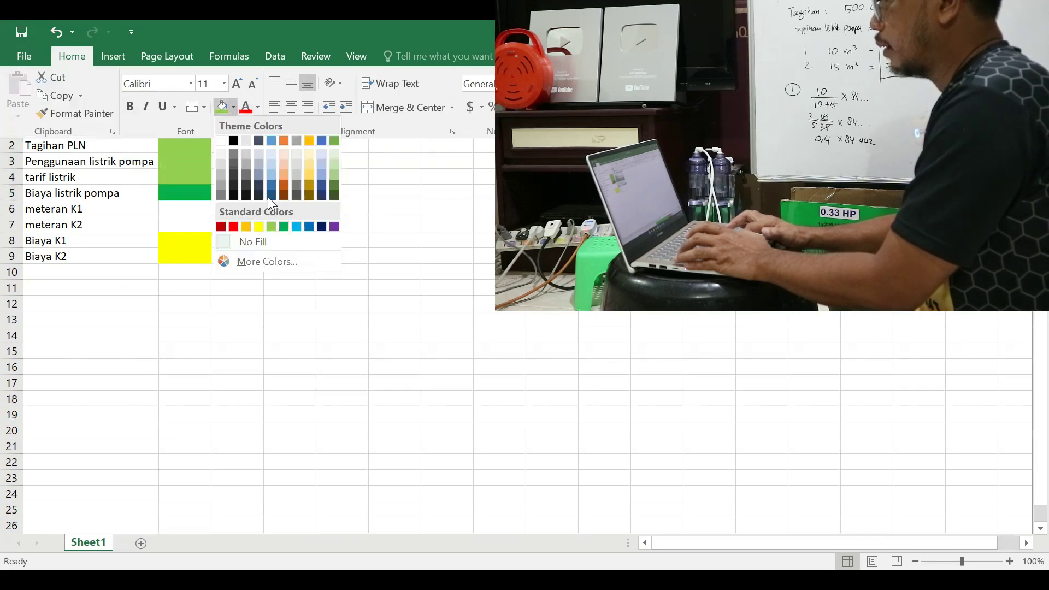
pyautogui.click(267, 140)
# - Fill the meteran K1 and meteran K2 value cells B6:B7 with standard light green
pyautogui.moveTo(189, 213); pyautogui.dragTo(185, 206)
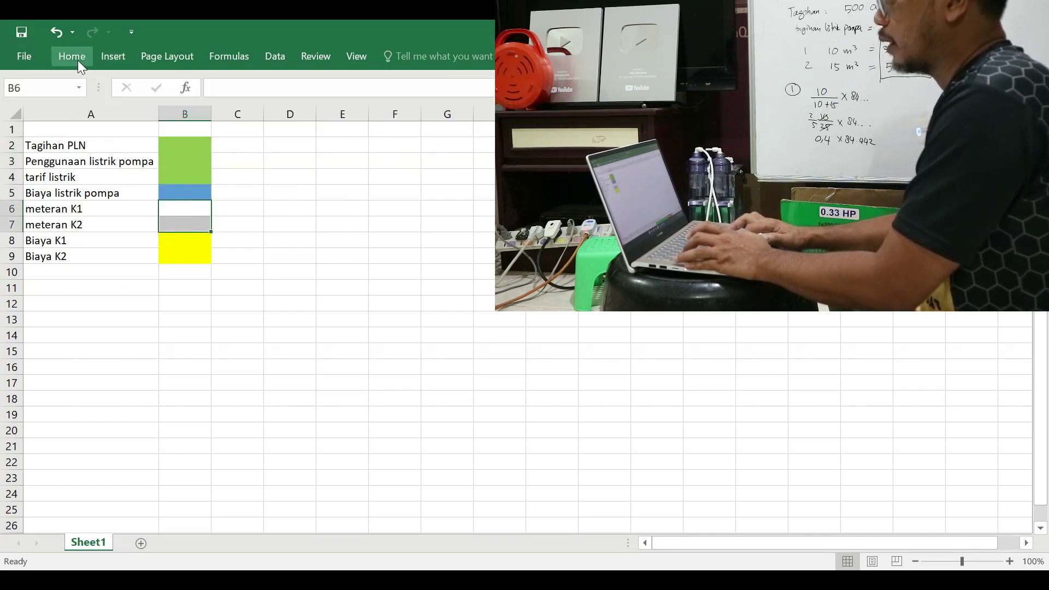
pyautogui.click(79, 59)
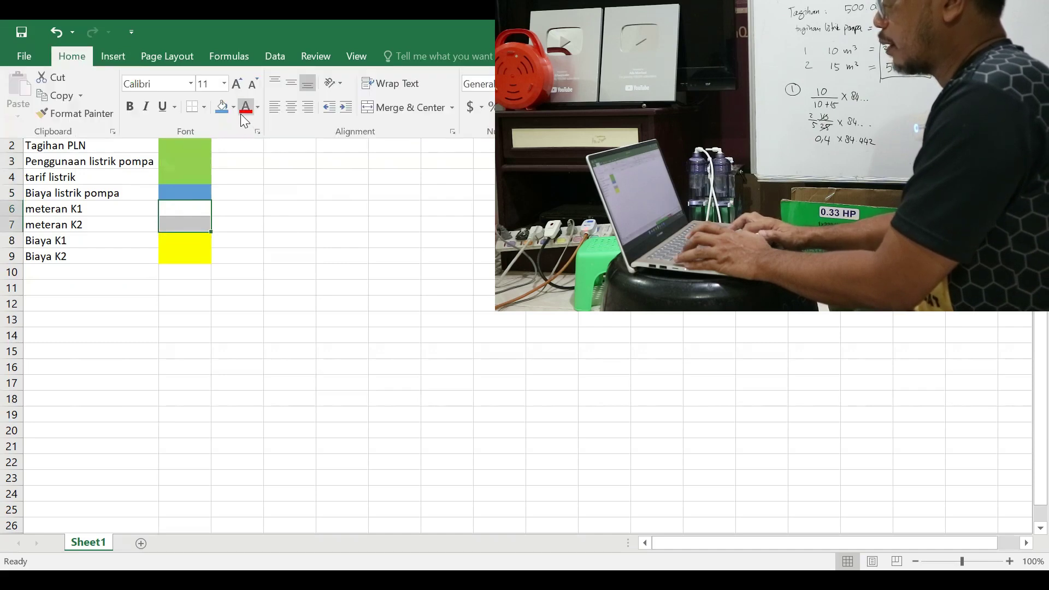
pyautogui.click(236, 113)
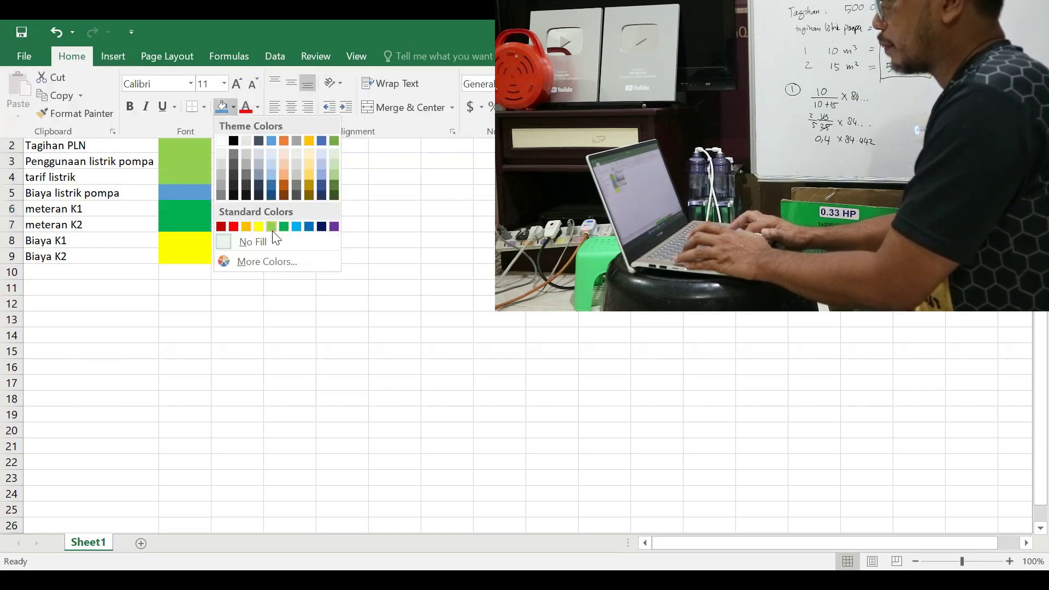
pyautogui.click(271, 228)
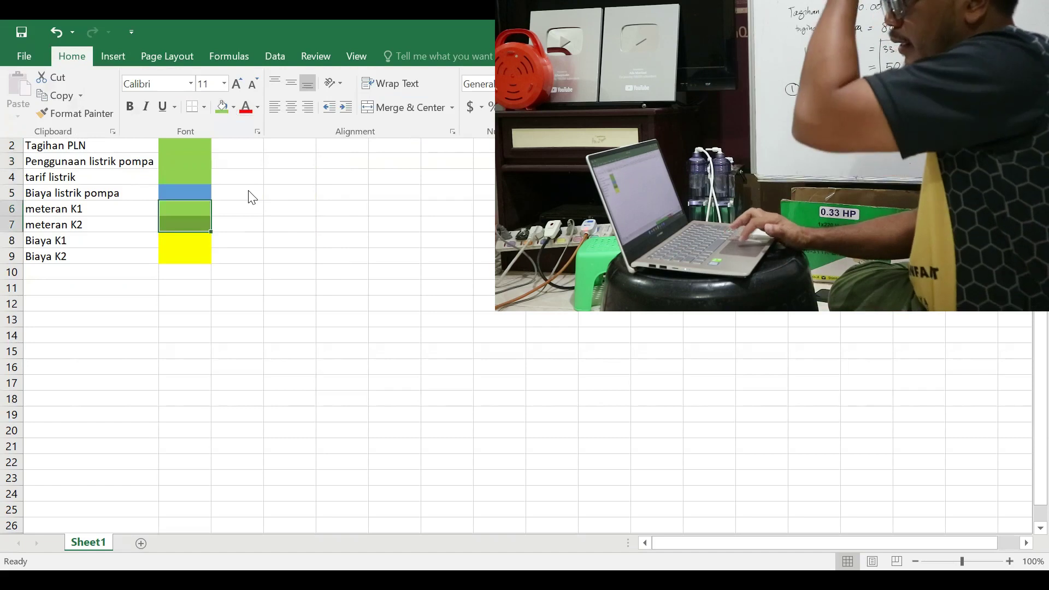
# - Enter 500000 as the Tagihan PLN value in B2 and 58.45 as the Penggunaan listrik pompa value in B3
pyautogui.click(185, 143)
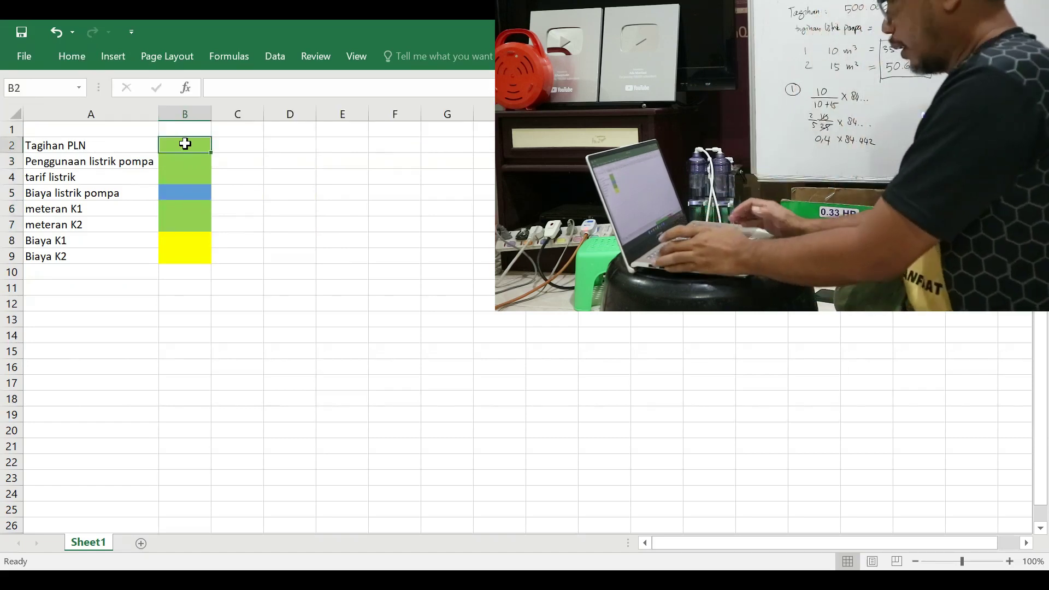
pyautogui.write('5')
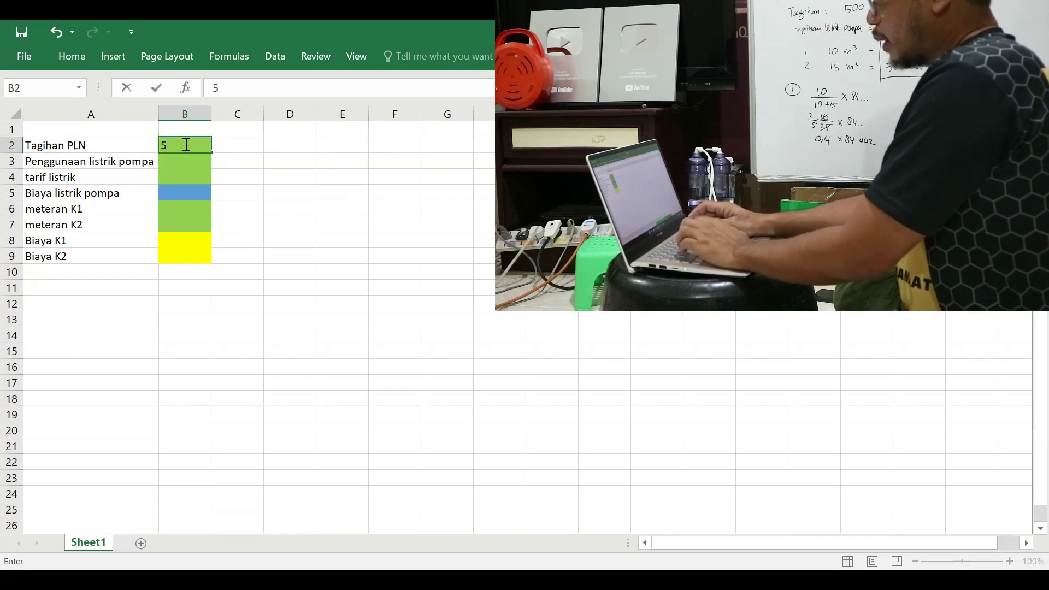
pyautogui.write('00000')
pyautogui.press('Return')
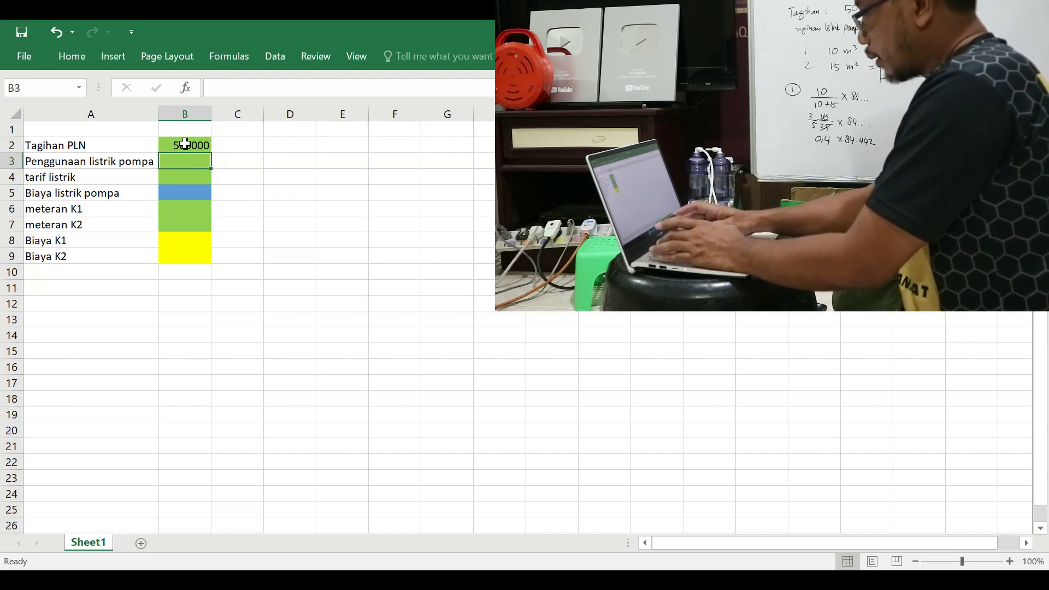
pyautogui.write('58')
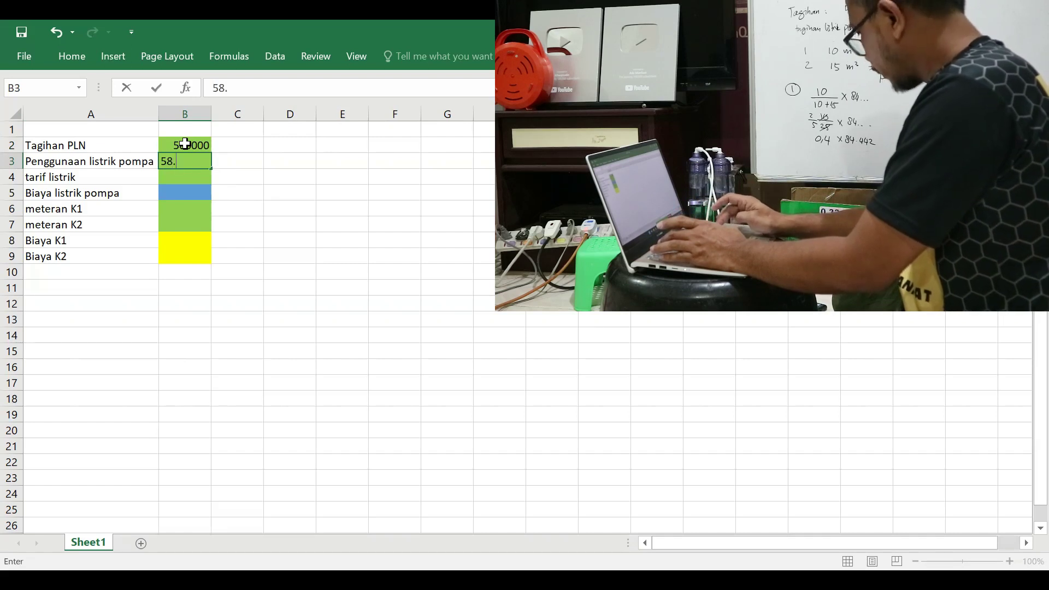
pyautogui.write('.45')
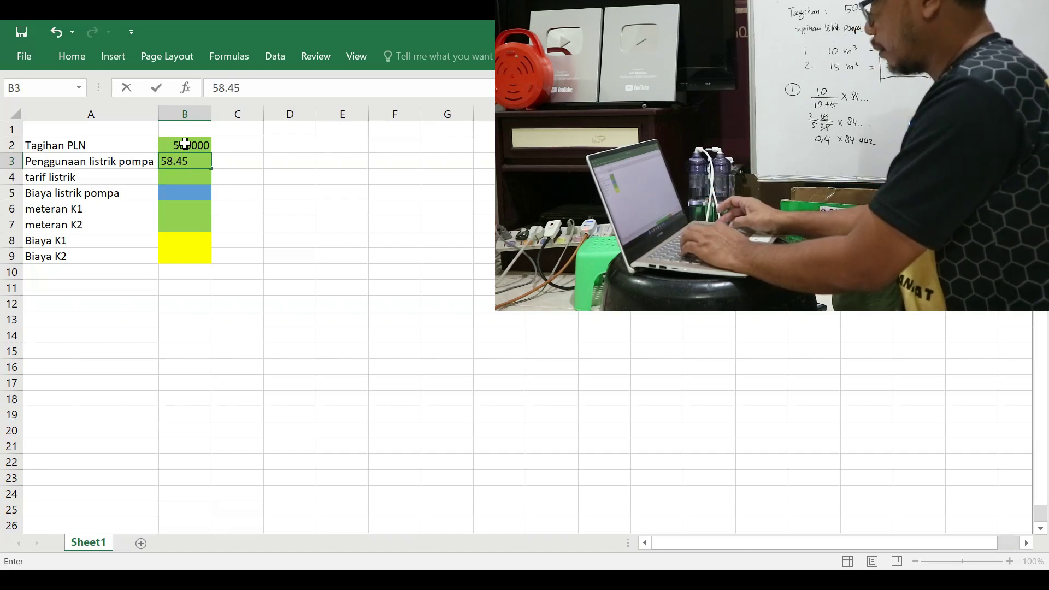
pyautogui.press('Return')
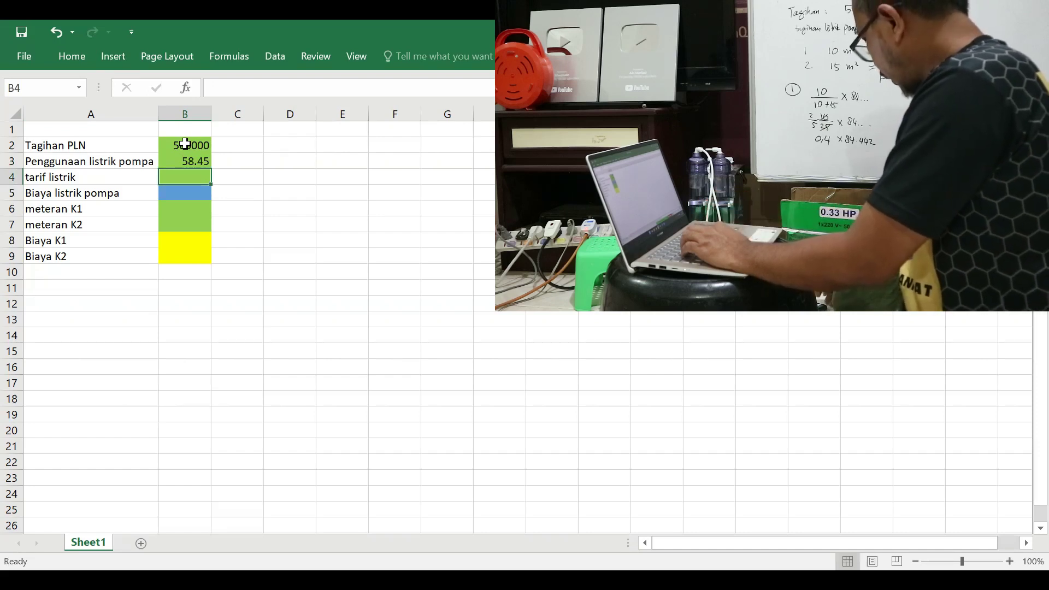
# - Enter 1444.70 as the tarif listrik value in B4
pyautogui.write('1444')
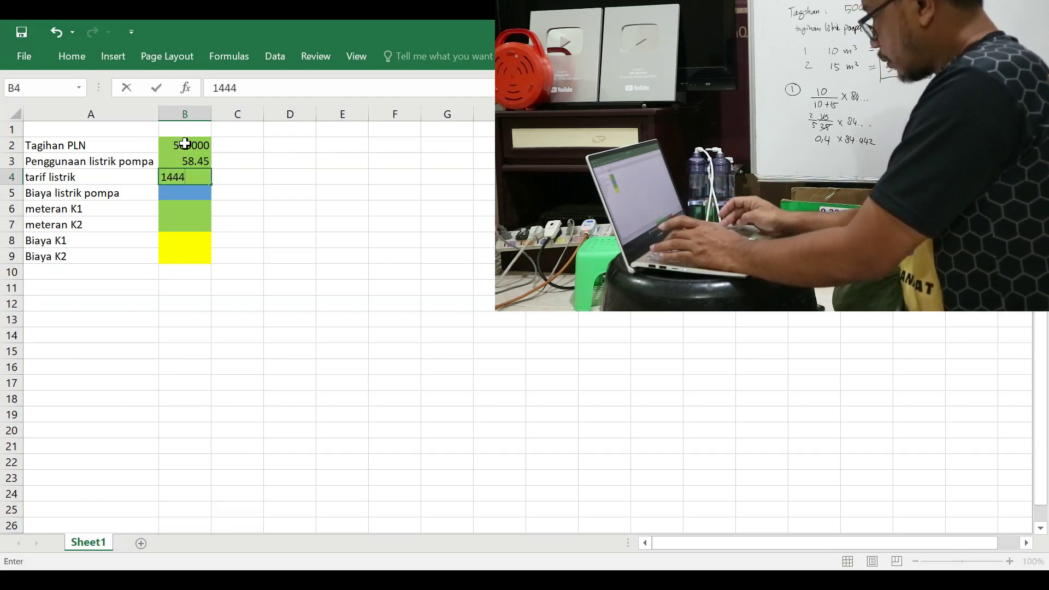
pyautogui.write('.70')
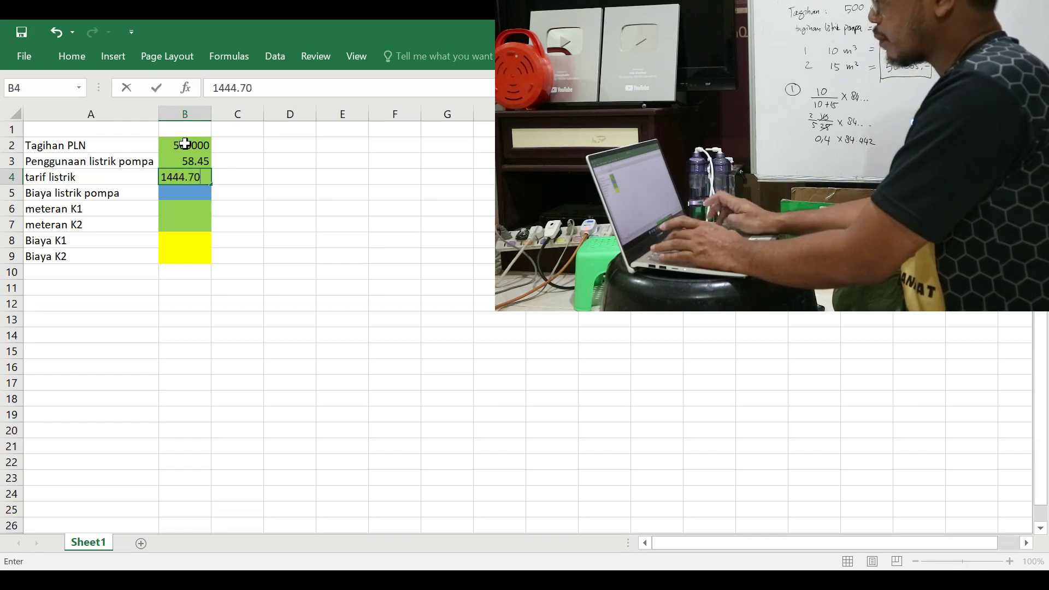
pyautogui.press('Return')
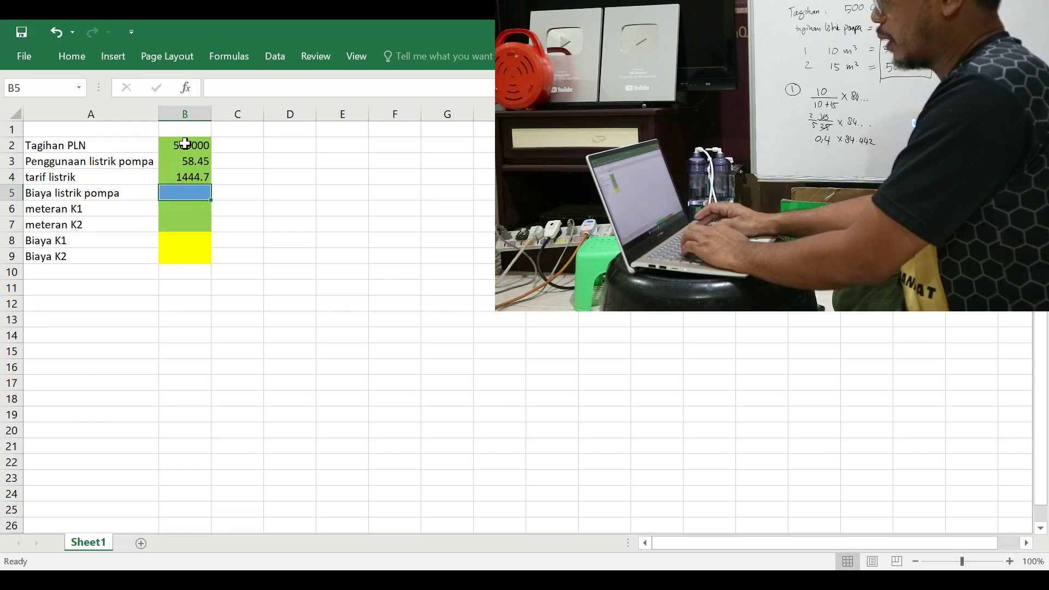
# - Calculate Biaya listrik pompa in B5 by multiplying pump usage by the electricity rate with the formula =B3*B4
pyautogui.write('=')
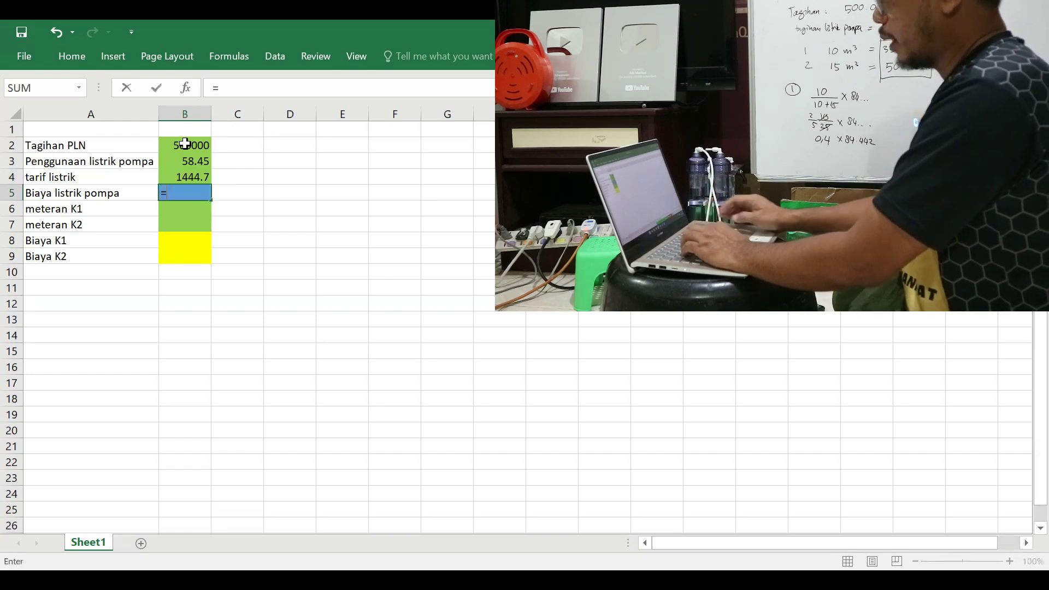
pyautogui.press('Up')
pyautogui.press('Up')
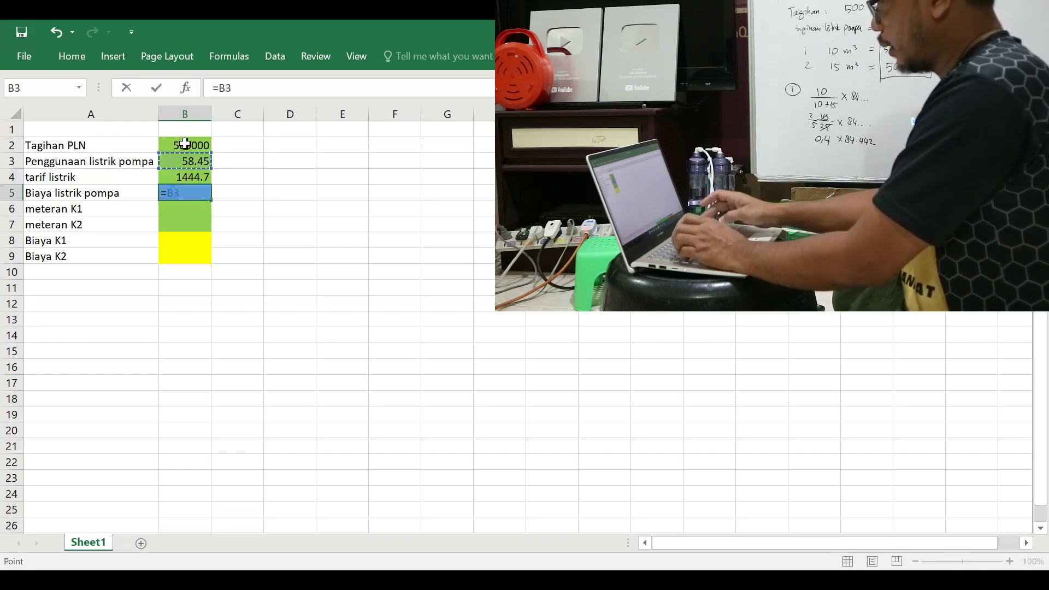
pyautogui.write('*')
pyautogui.press('Up')
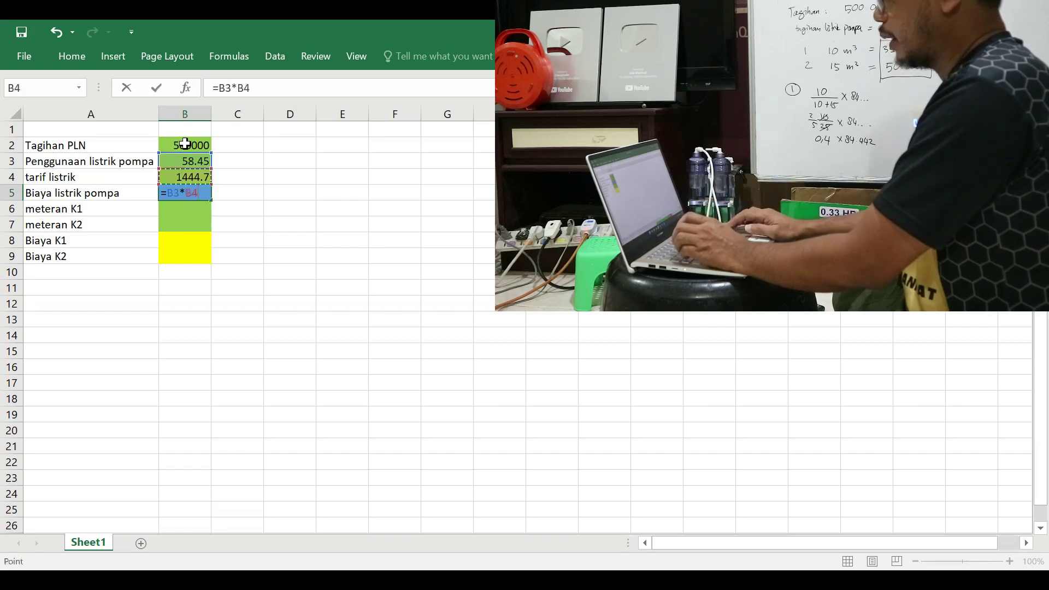
pyautogui.press('Return')
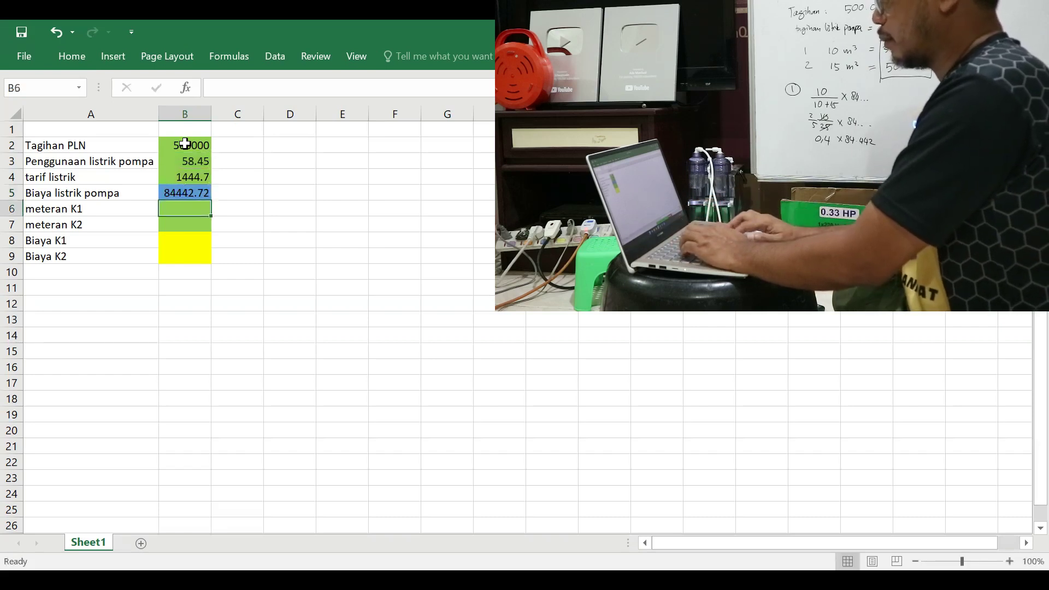
pyautogui.click(189, 193)
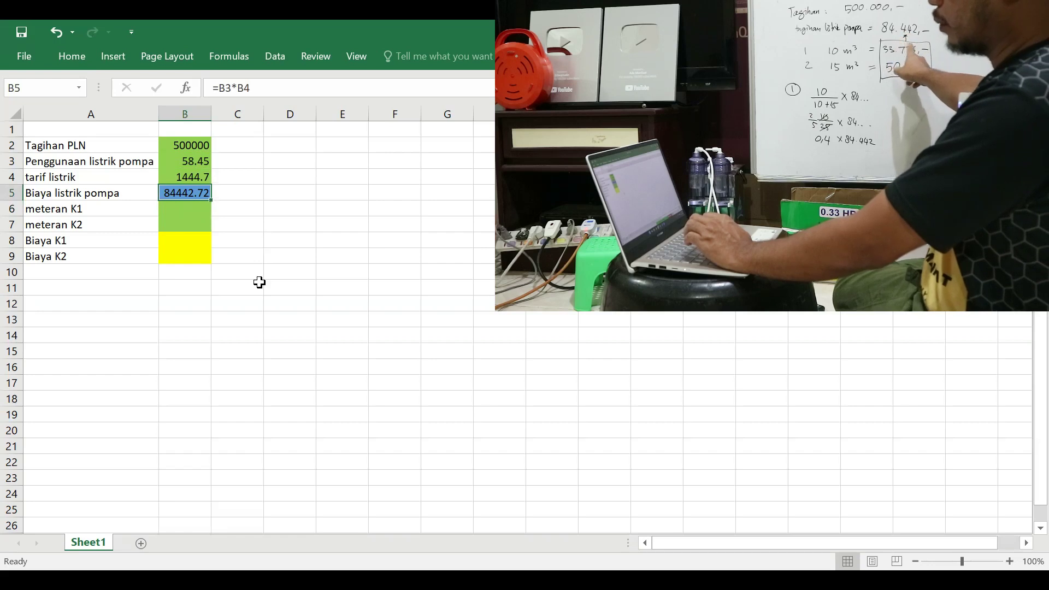
# - Enter the meter readings: 10 for meteran K1 in B6 and 15 for meteran K2 in B7
pyautogui.click(184, 209)
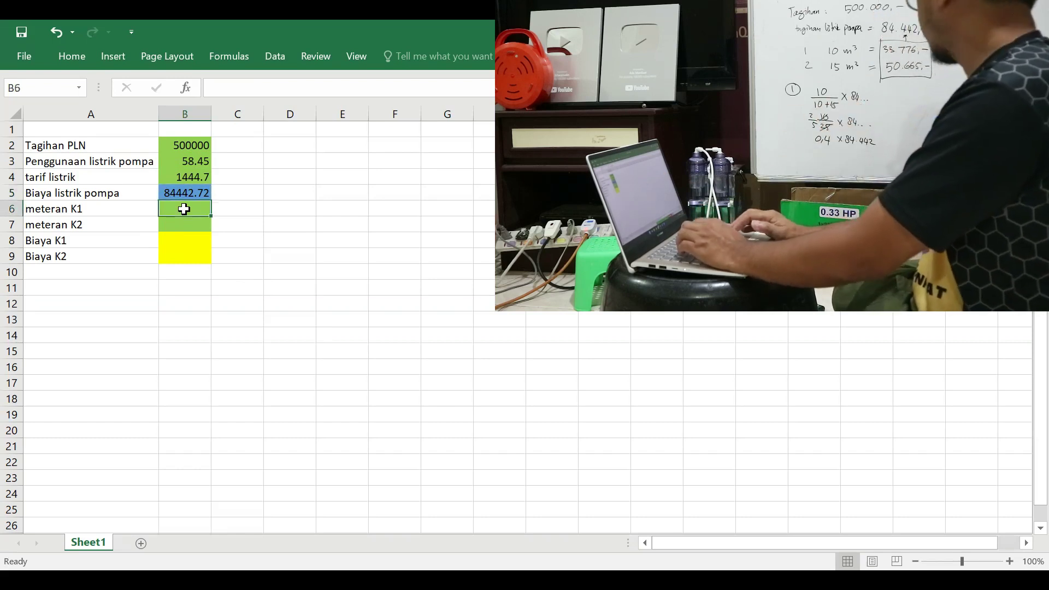
pyautogui.write('10')
pyautogui.press('Return')
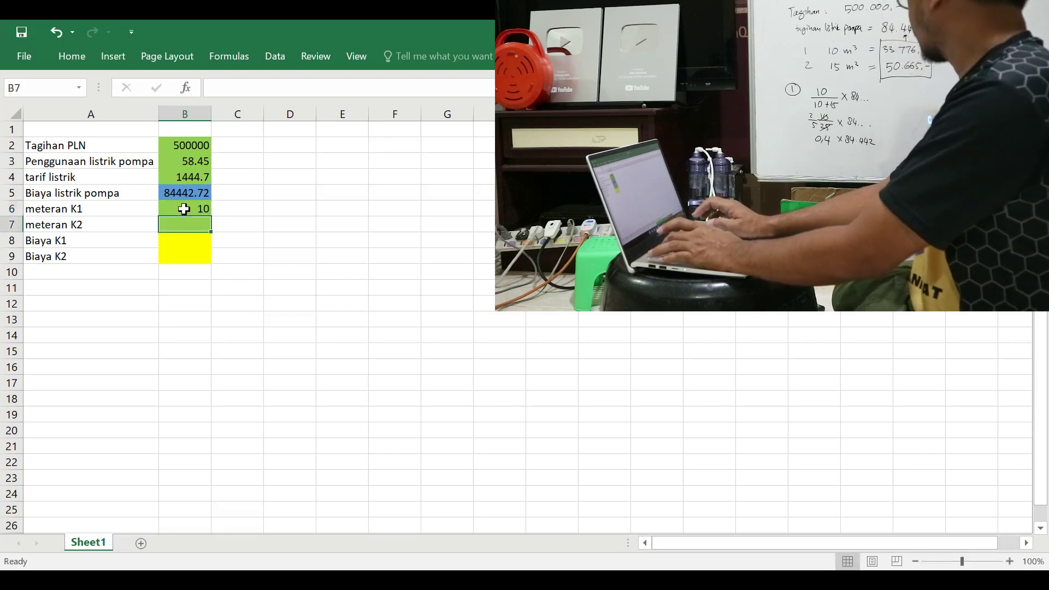
pyautogui.write('15')
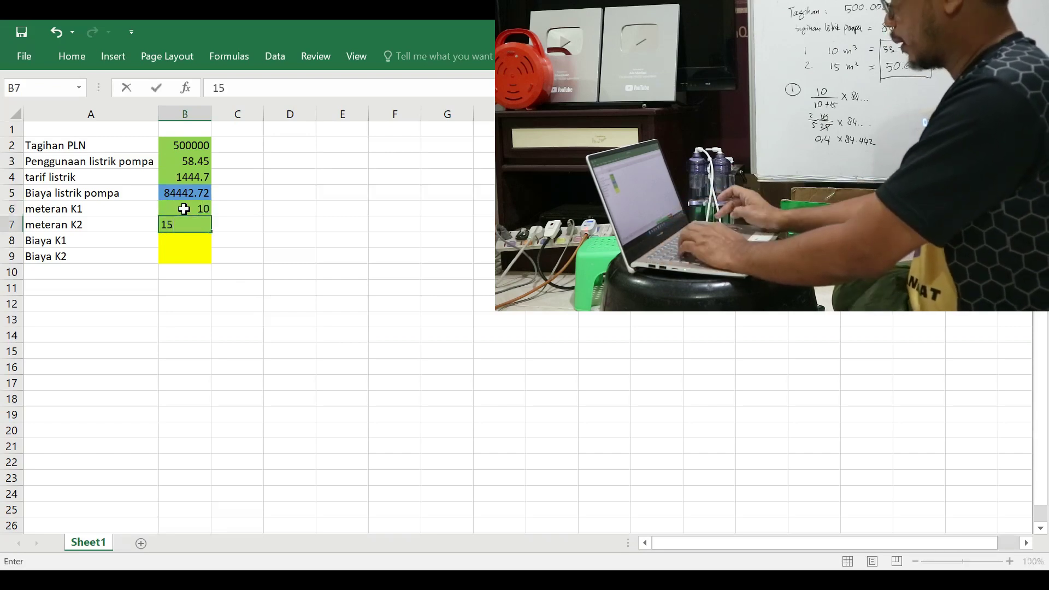
pyautogui.press('Return')
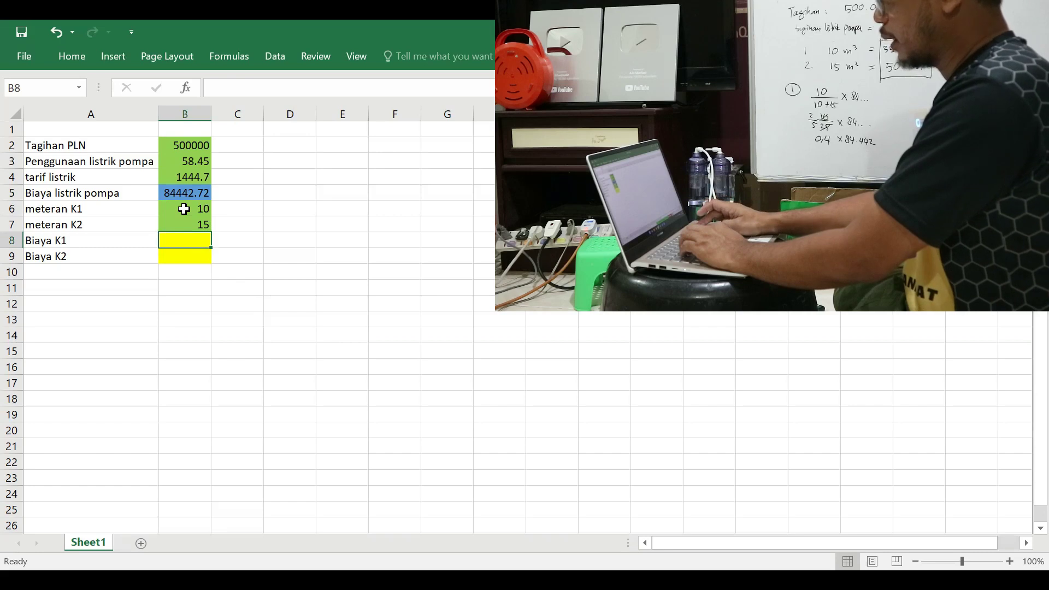
# - Calculate Biaya K1 in B8 as K1's share of the pump cost with the formula =B6/(B6+B7)*B5
pyautogui.write('=')
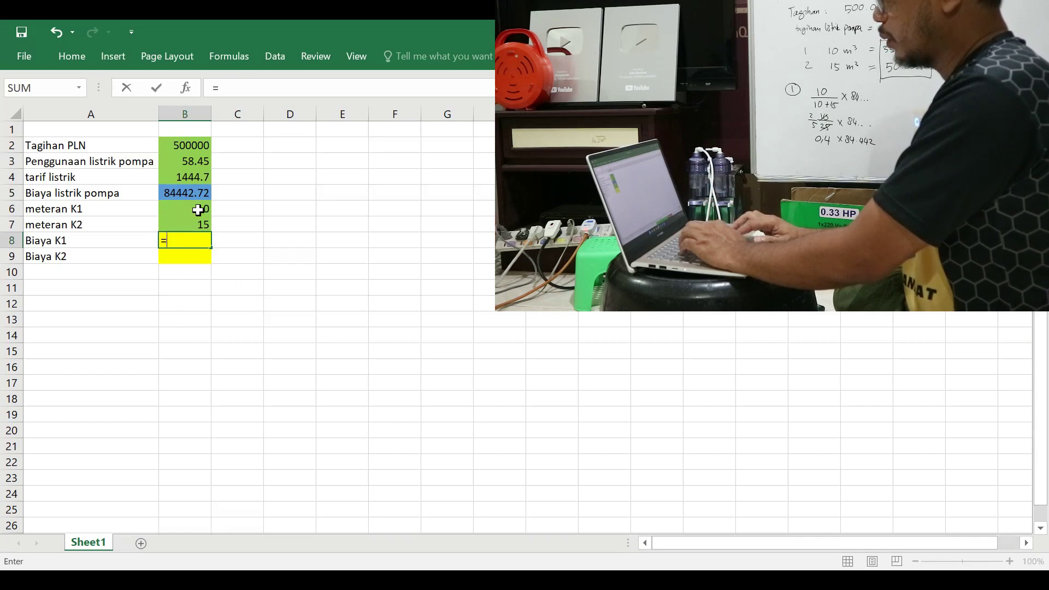
pyautogui.click(198, 210)
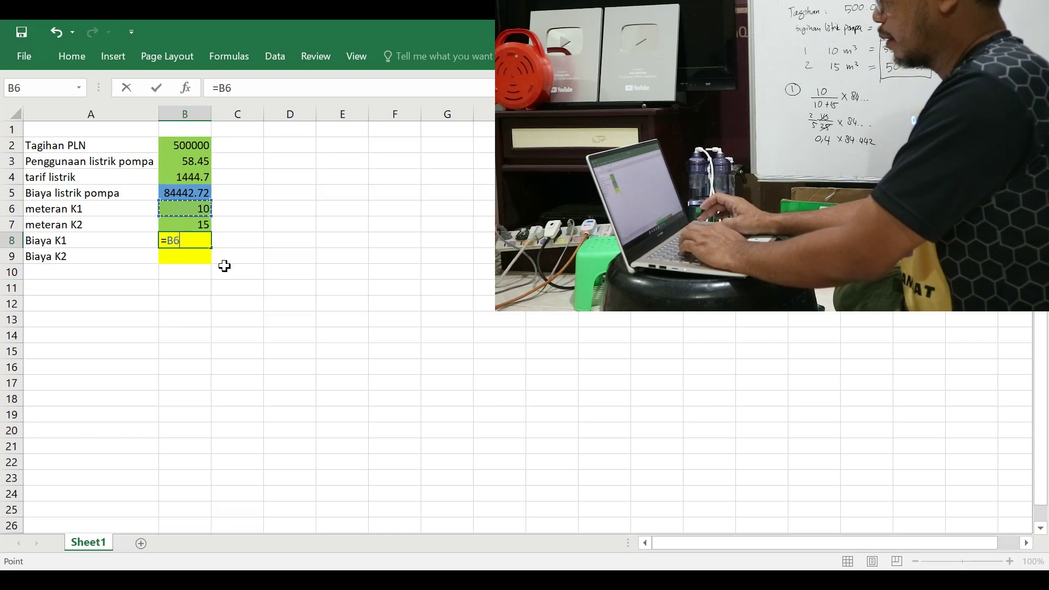
pyautogui.write('/')
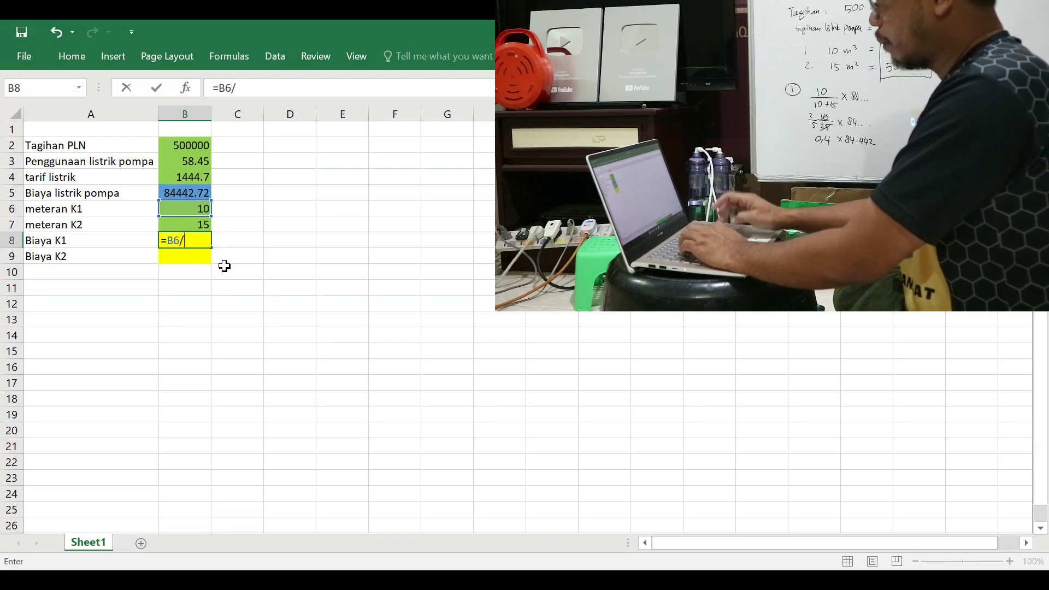
pyautogui.write('(')
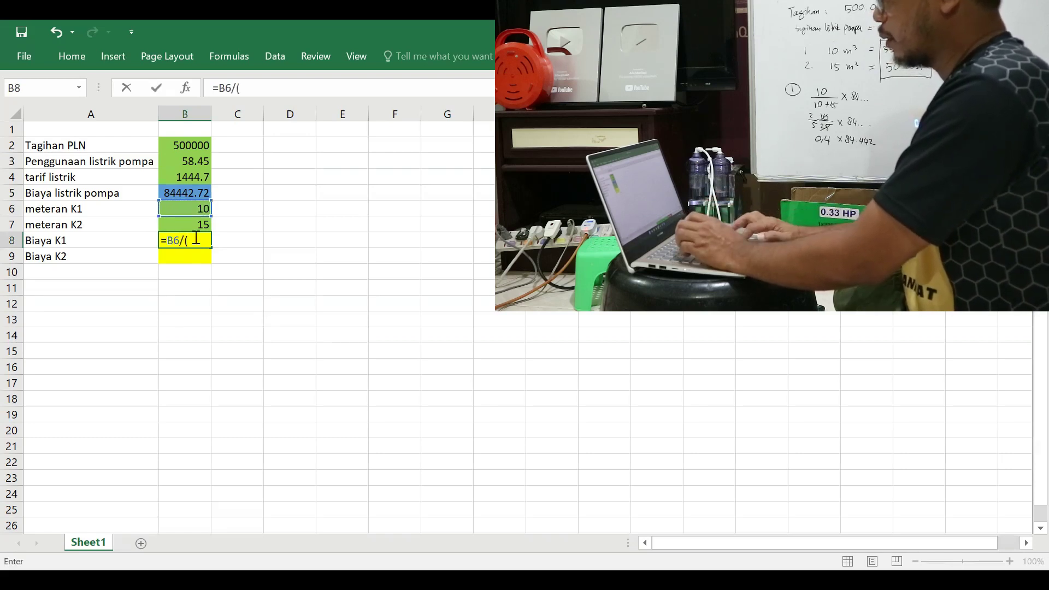
pyautogui.click(193, 210)
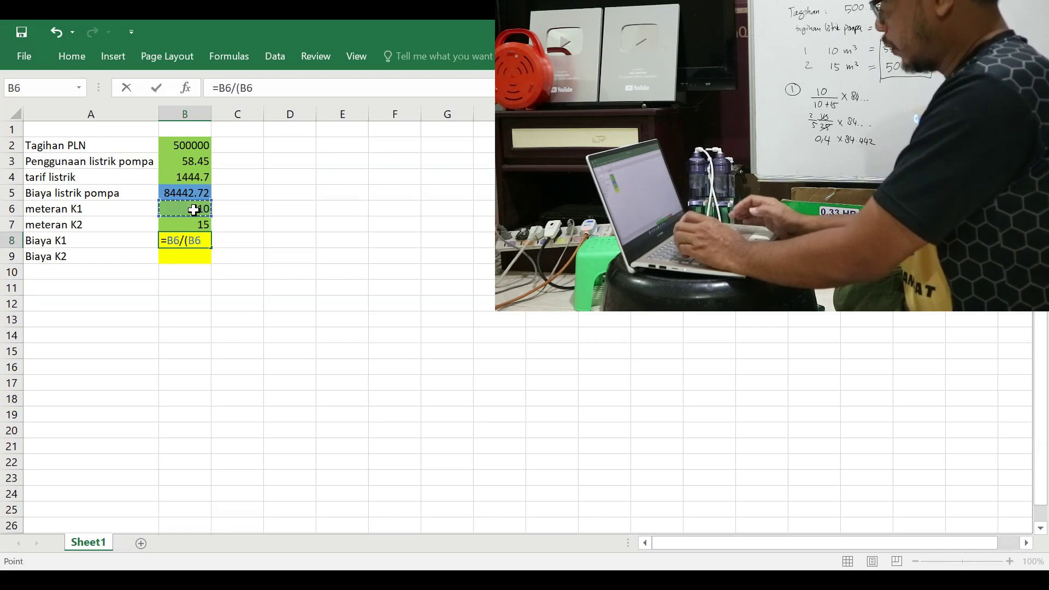
pyautogui.write('+')
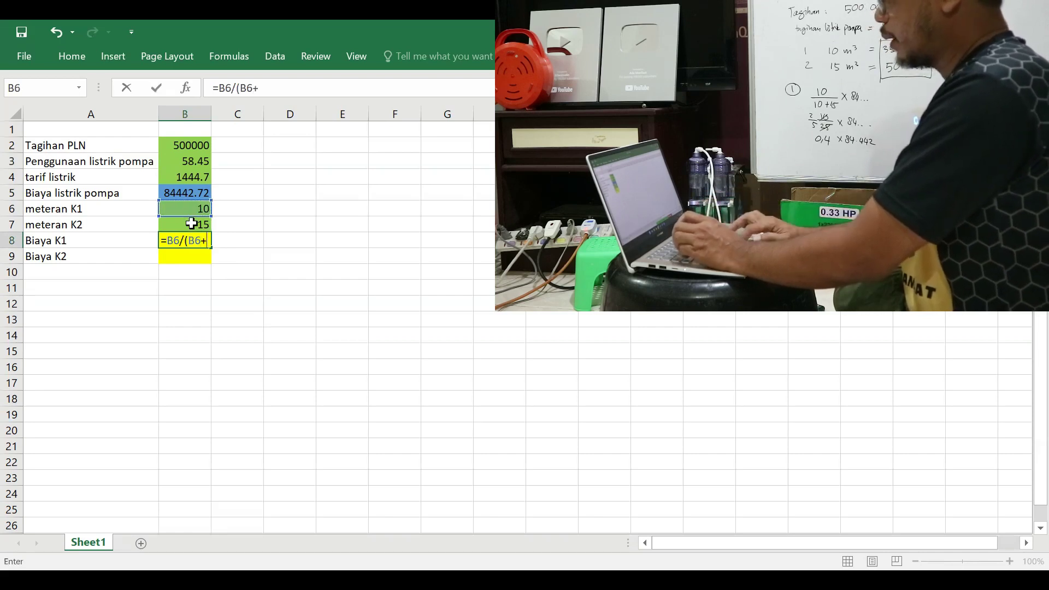
pyautogui.click(191, 224)
pyautogui.write(')')
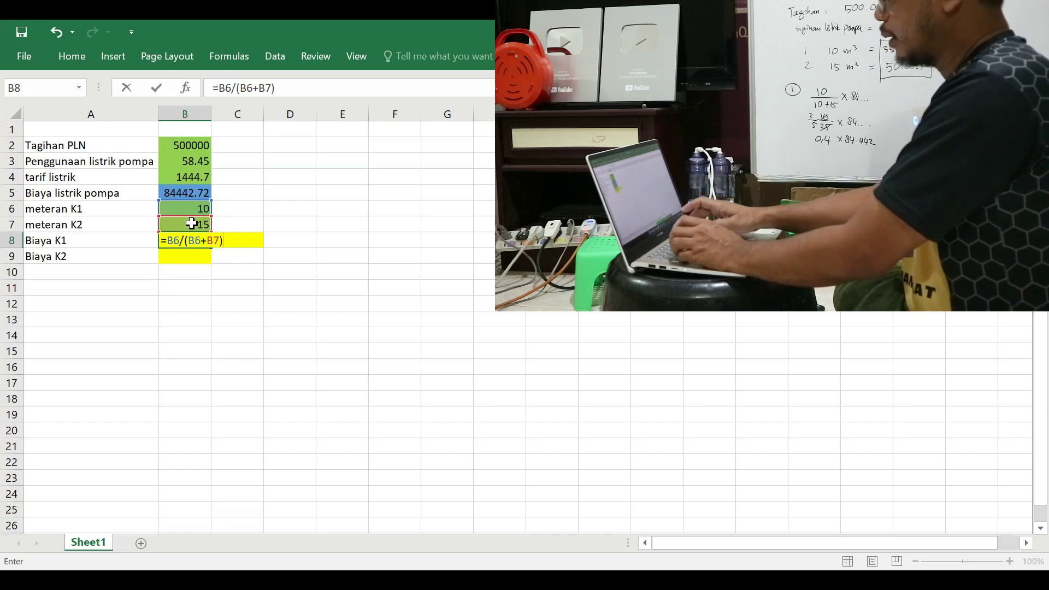
pyautogui.write('*')
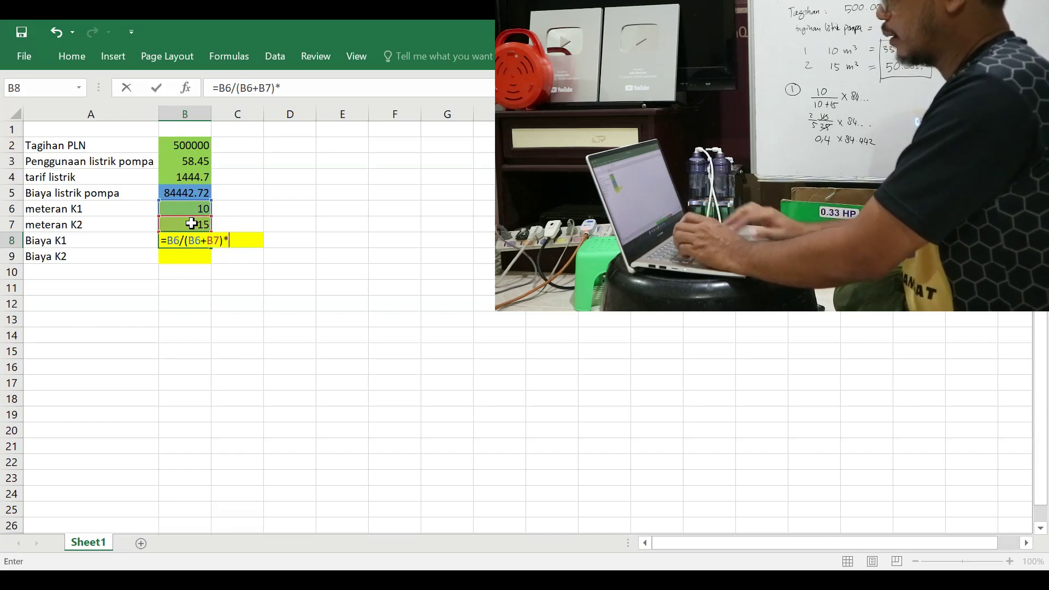
pyautogui.click(171, 192)
pyautogui.press('Return')
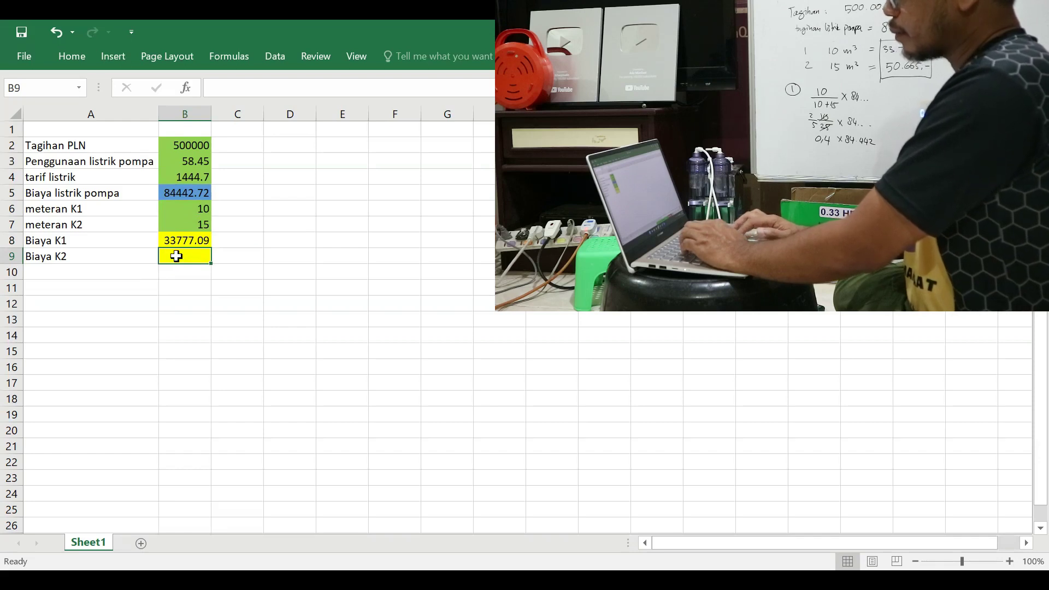
# - Calculate Biaya K2 in B9 as K2's share of the pump cost with the formula =B7/(B6+B7)*B5
pyautogui.write('=')
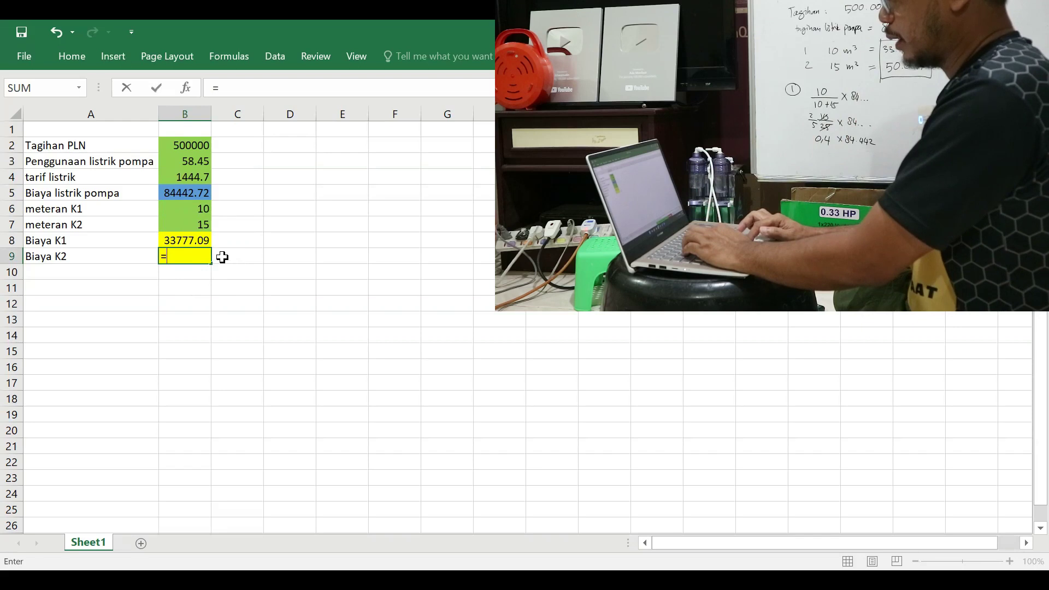
pyautogui.click(200, 225)
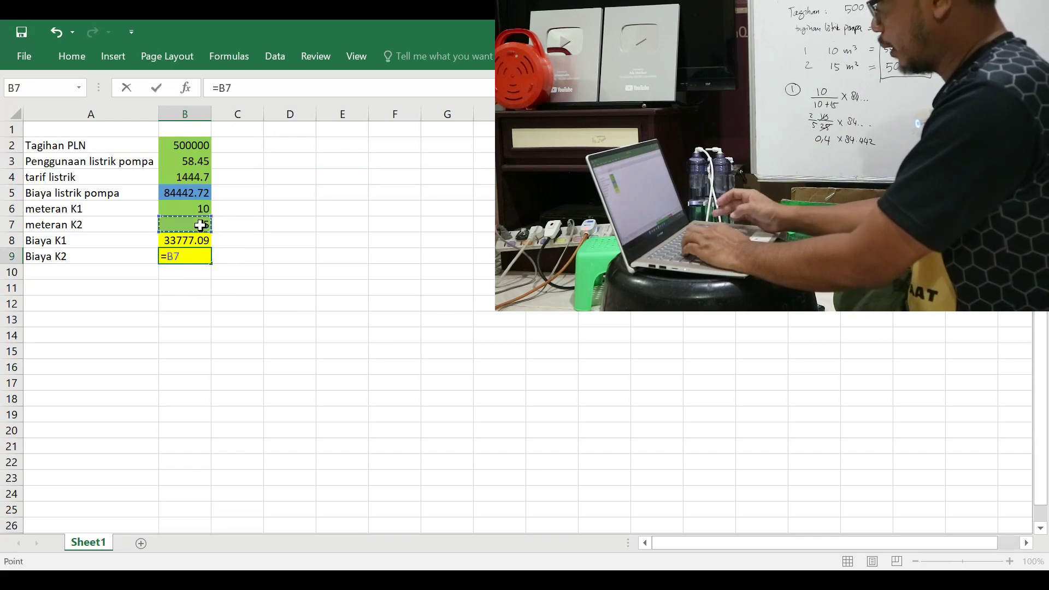
pyautogui.write('/(')
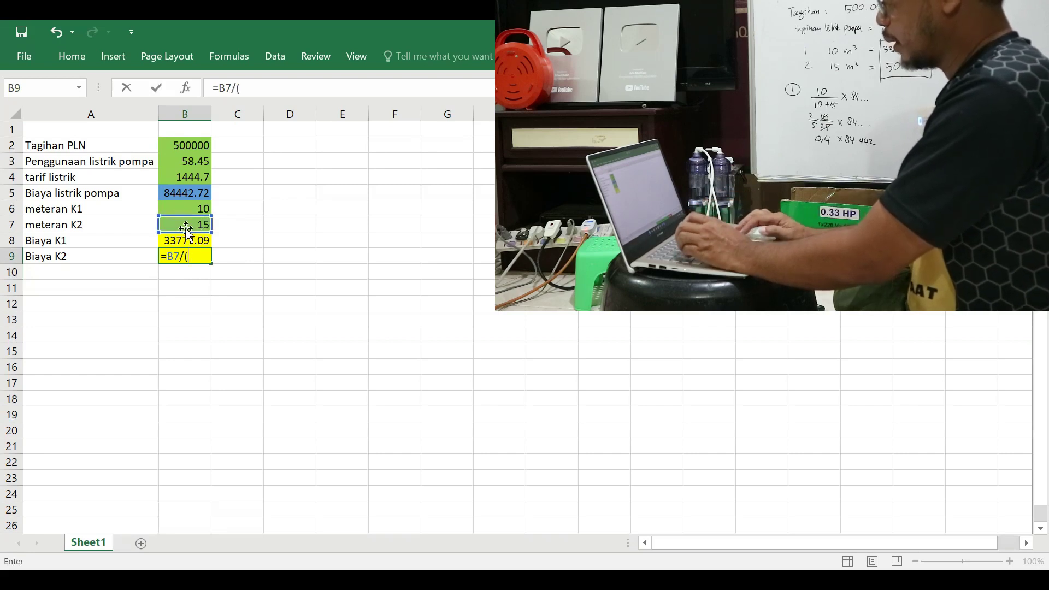
pyautogui.write('+')
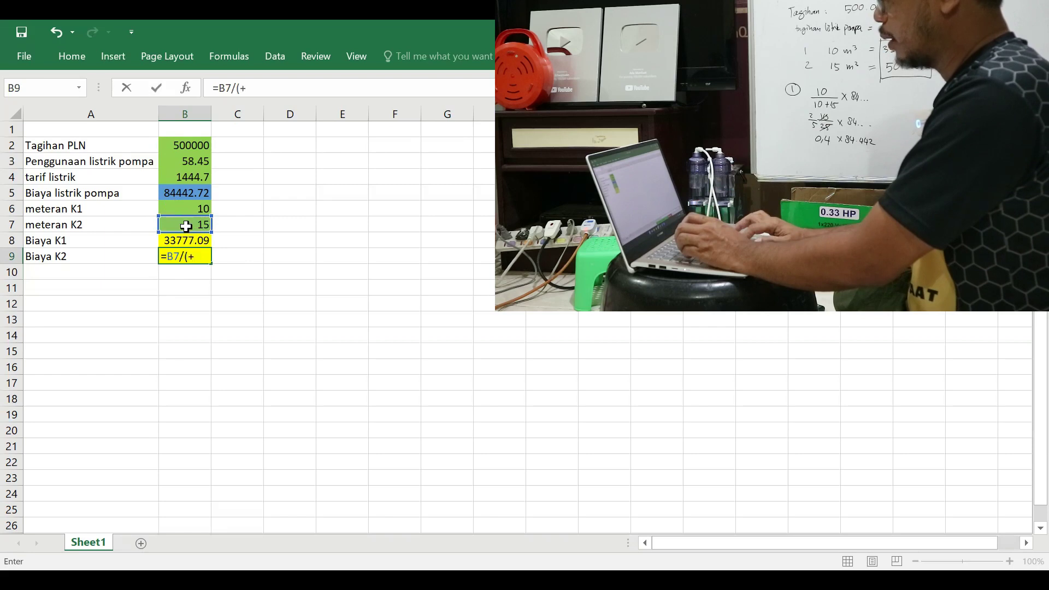
pyautogui.press('BackSpace')
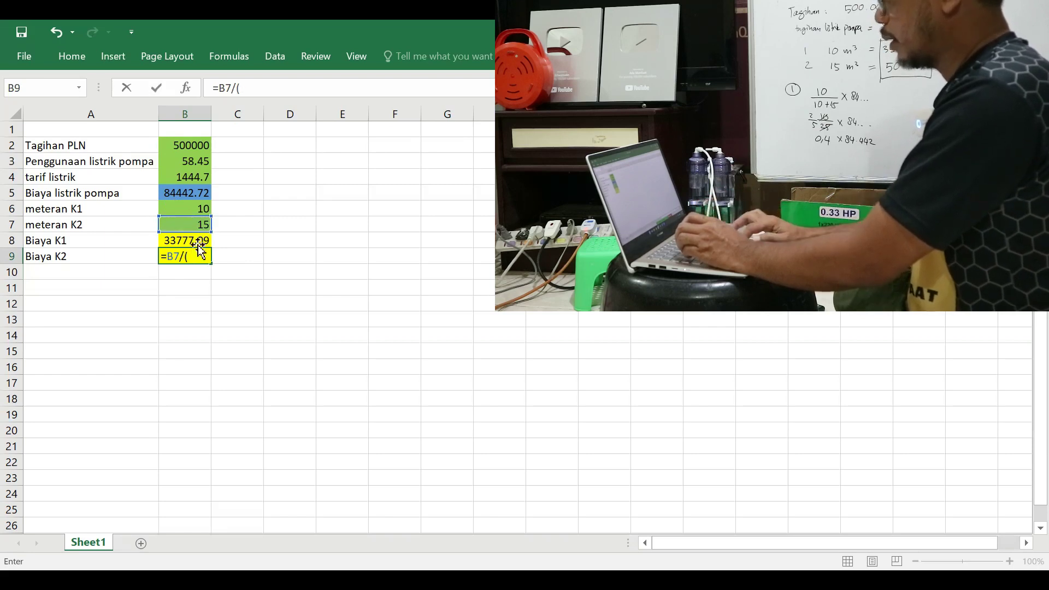
pyautogui.click(201, 212)
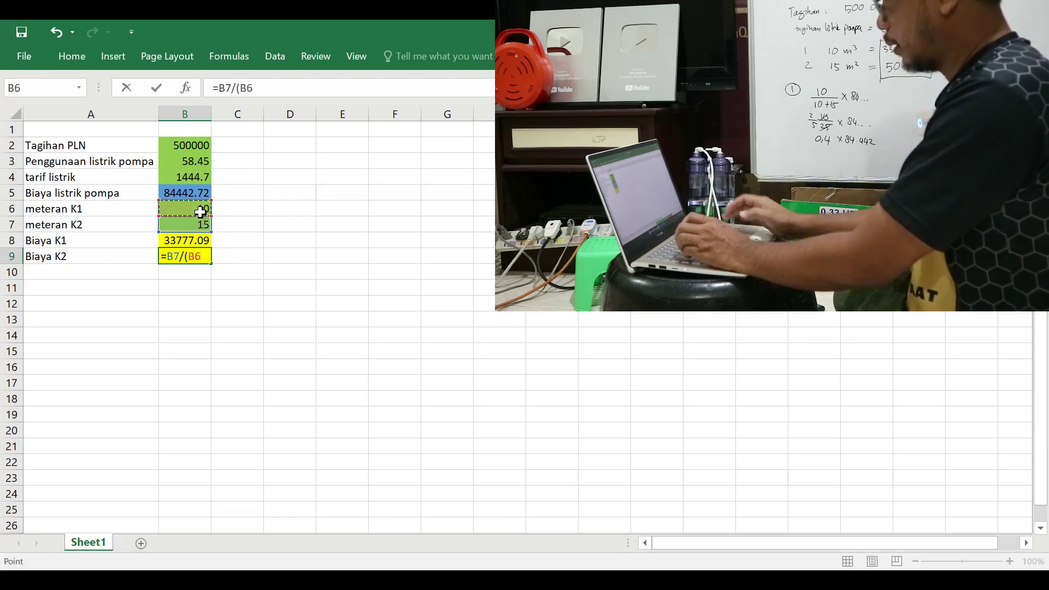
pyautogui.write('+')
pyautogui.click(192, 223)
pyautogui.write(')')
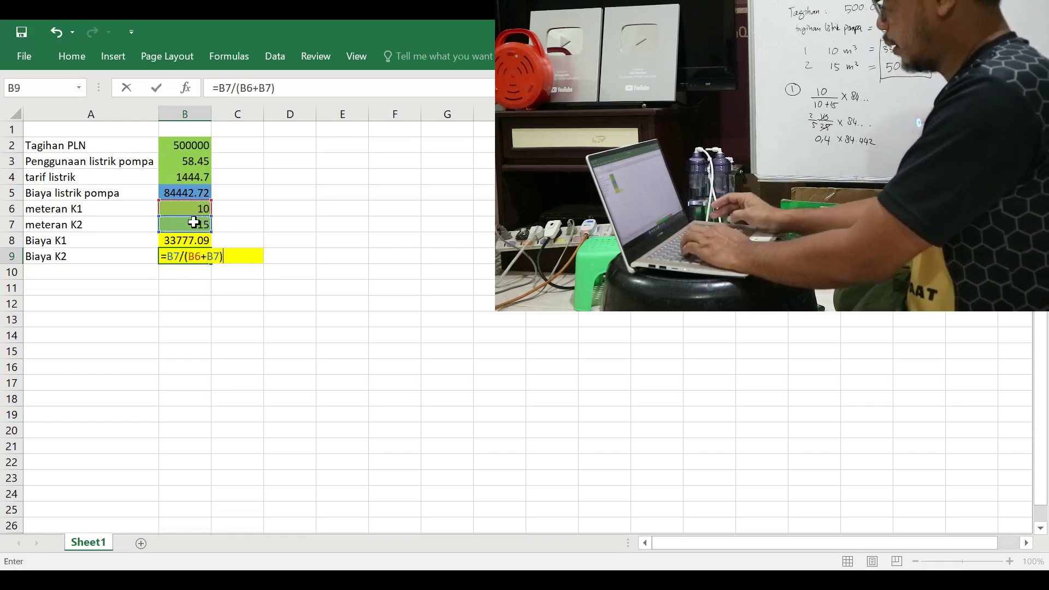
pyautogui.write('*')
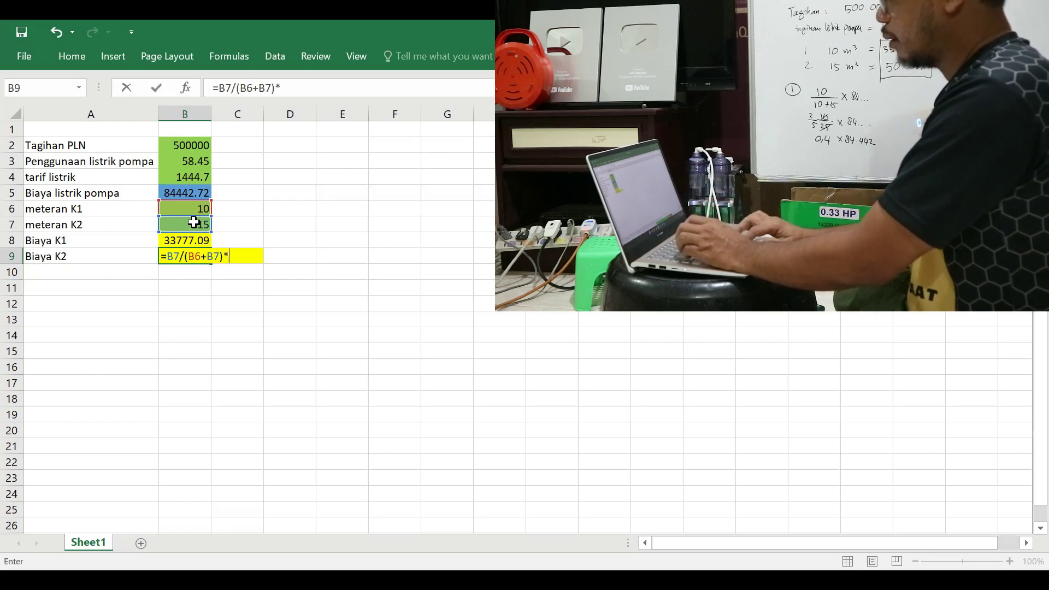
pyautogui.click(188, 193)
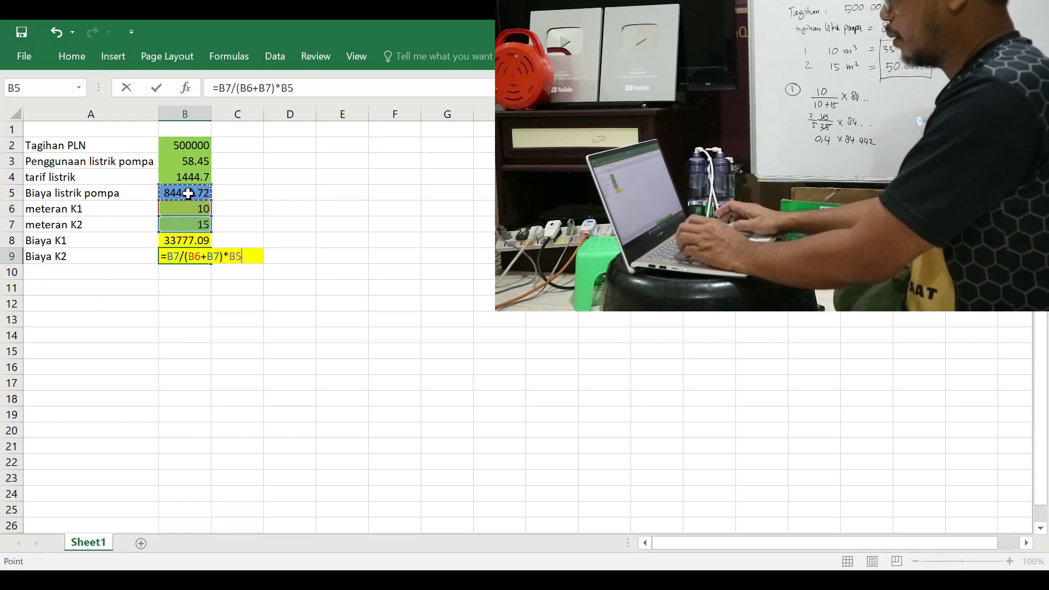
pyautogui.press('Return')
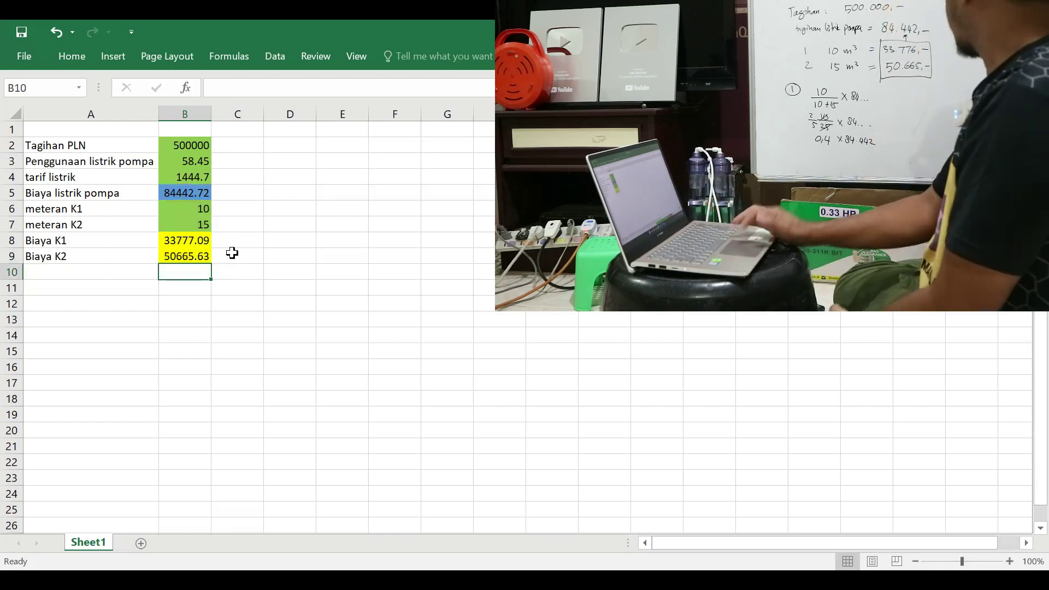
# - Test the calculation by setting Penggunaan listrik pompa in B3 to 62
pyautogui.click(195, 239)
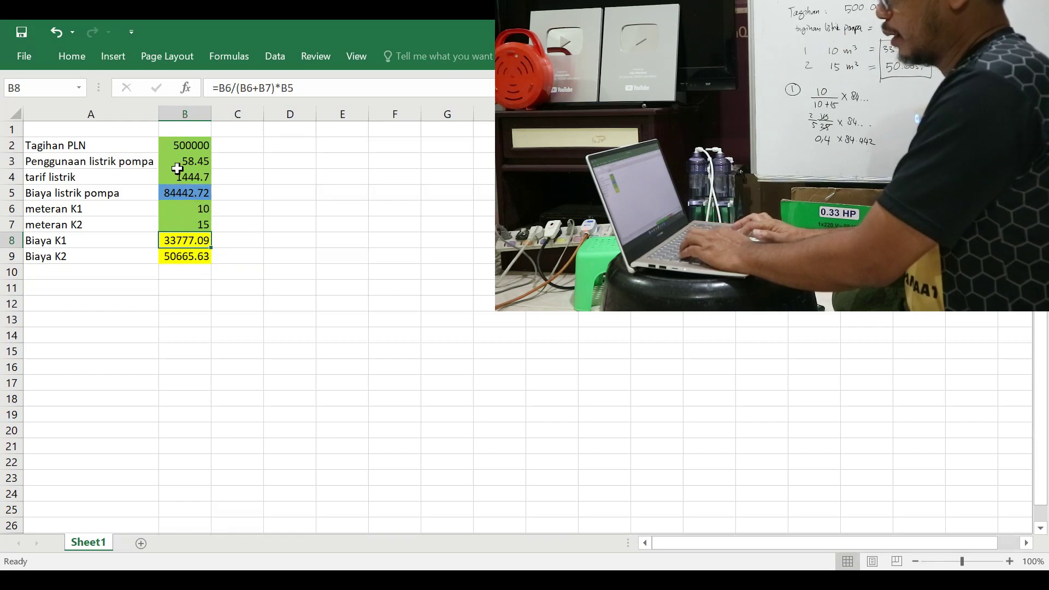
pyautogui.click(200, 251)
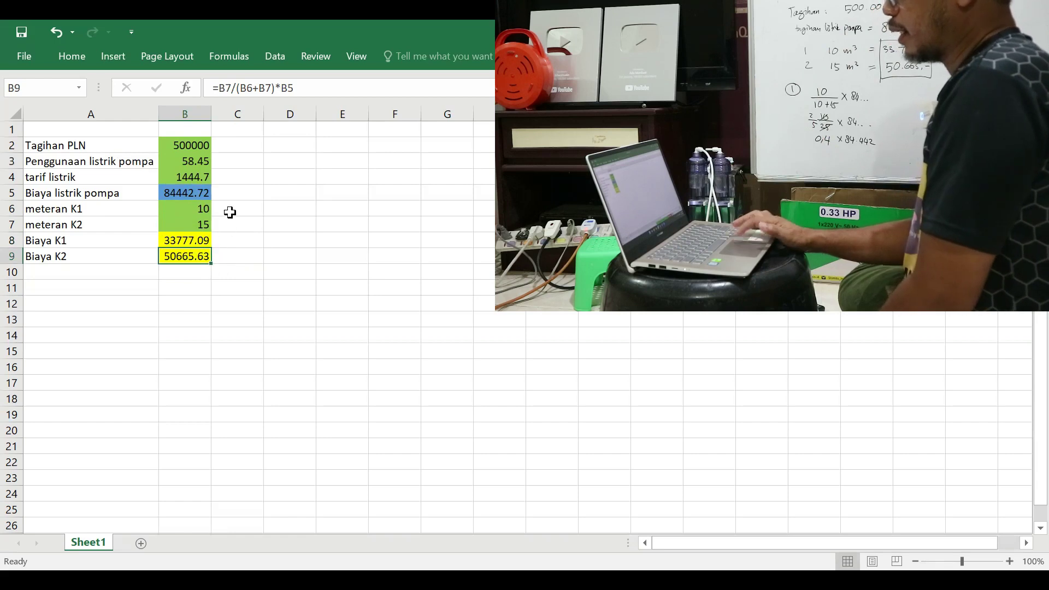
pyautogui.click(182, 161)
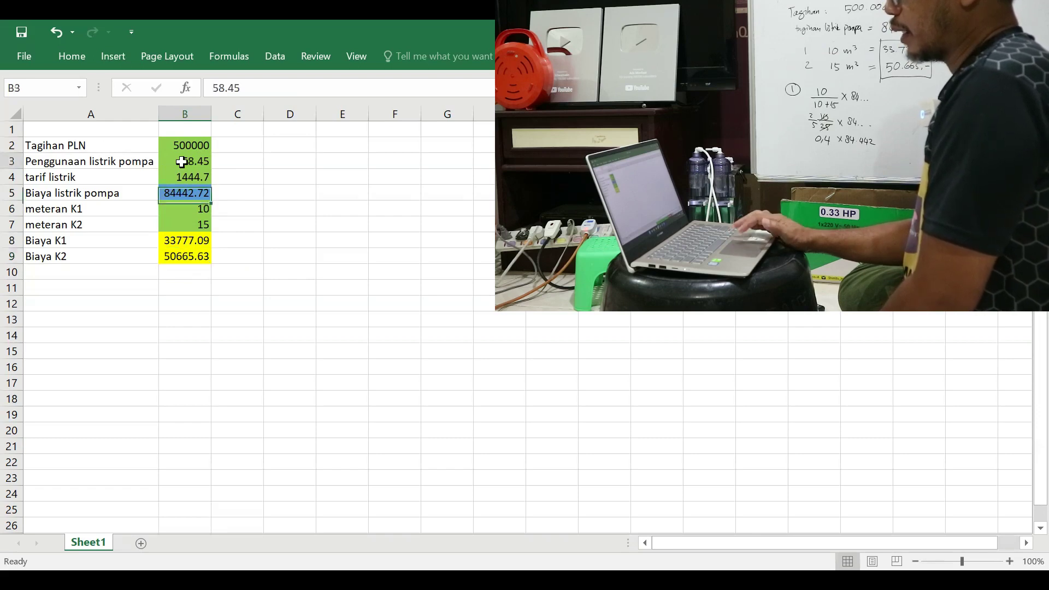
pyautogui.write('62')
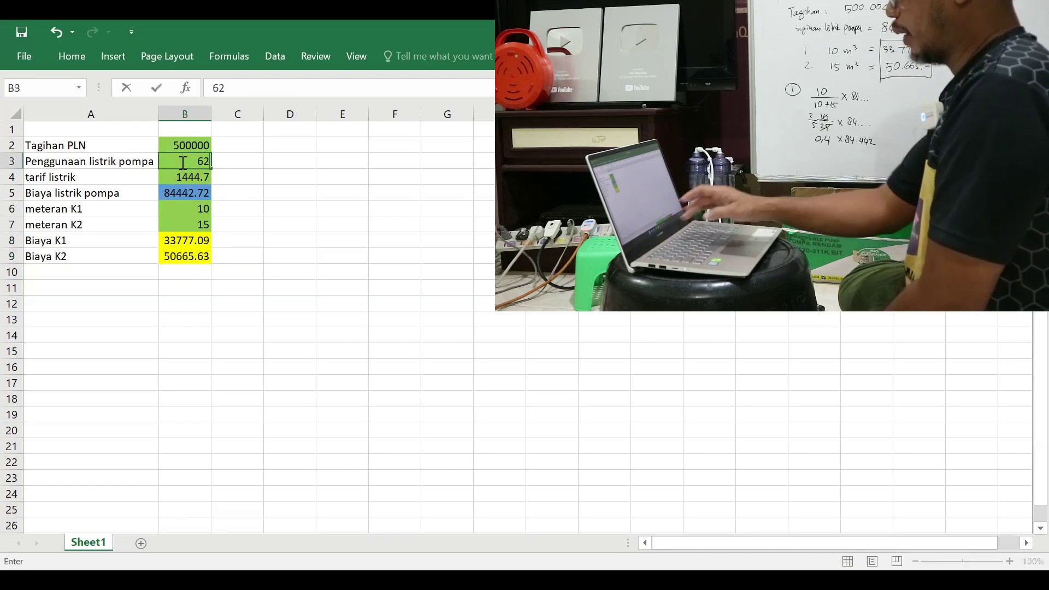
pyautogui.press('Return')
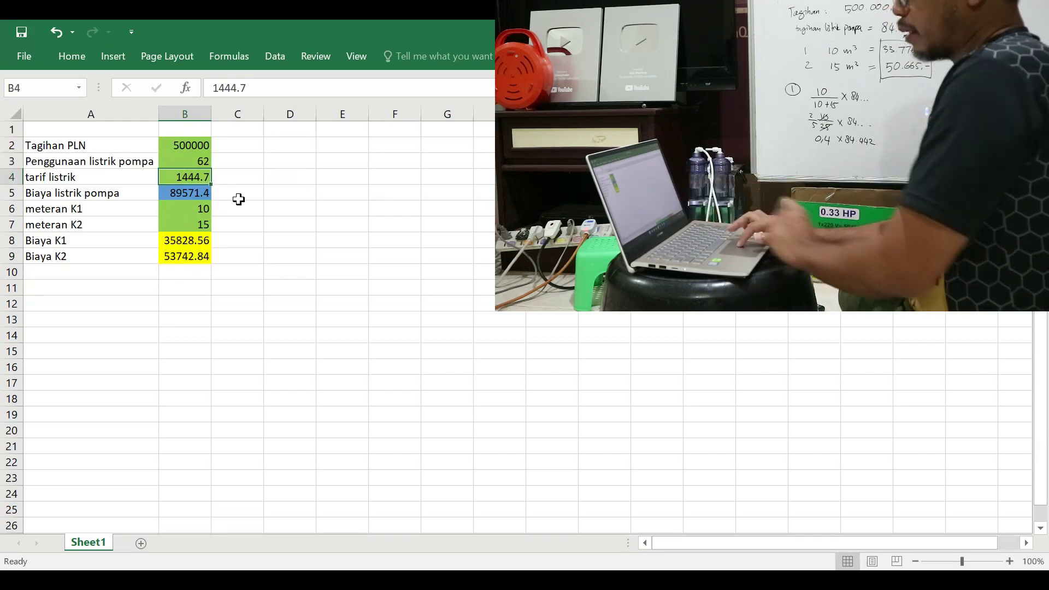
# - Set the meter readings to 12 for meteran K1 in B6 and 16 for meteran K2 in B7, and check both cost results
pyautogui.click(190, 210)
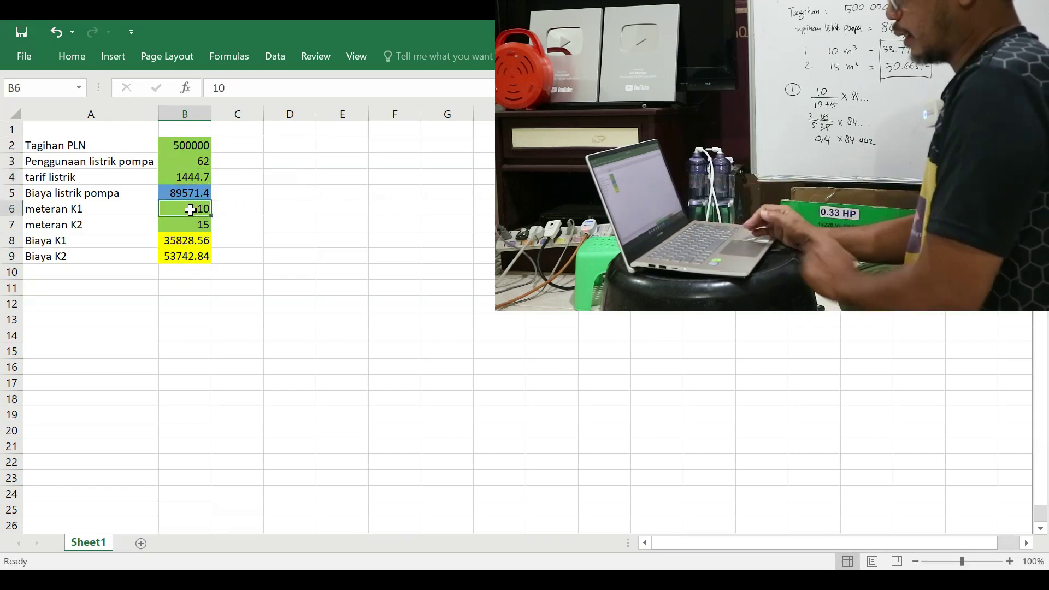
pyautogui.write('1')
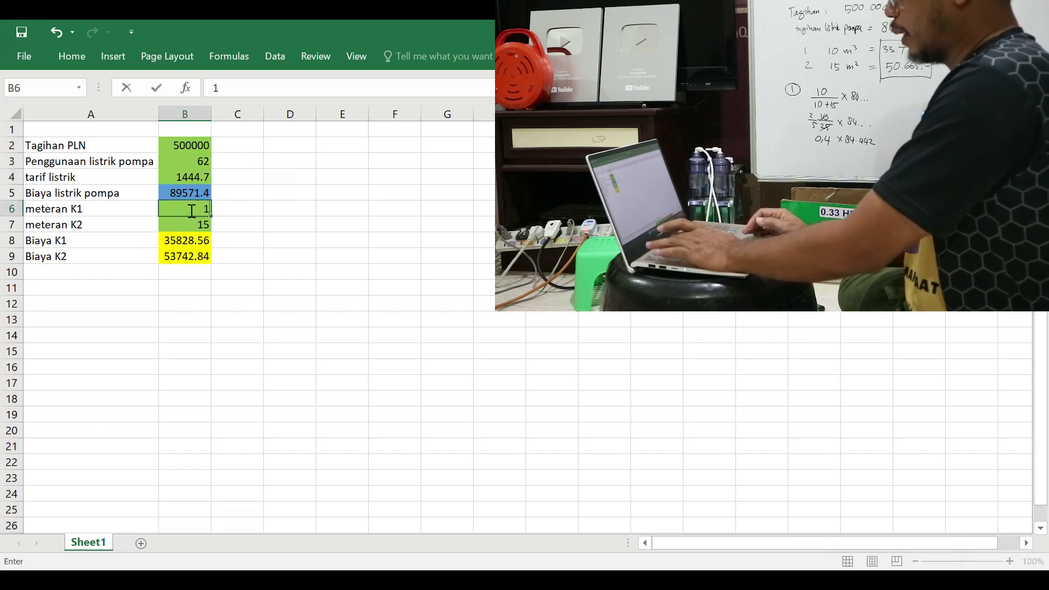
pyautogui.press('Return')
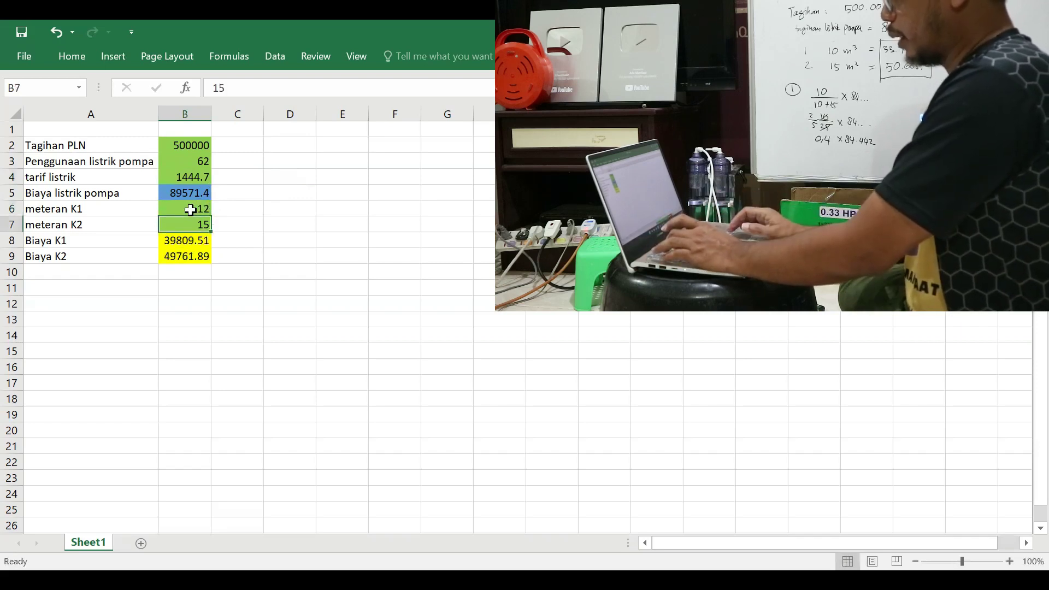
pyautogui.write('16')
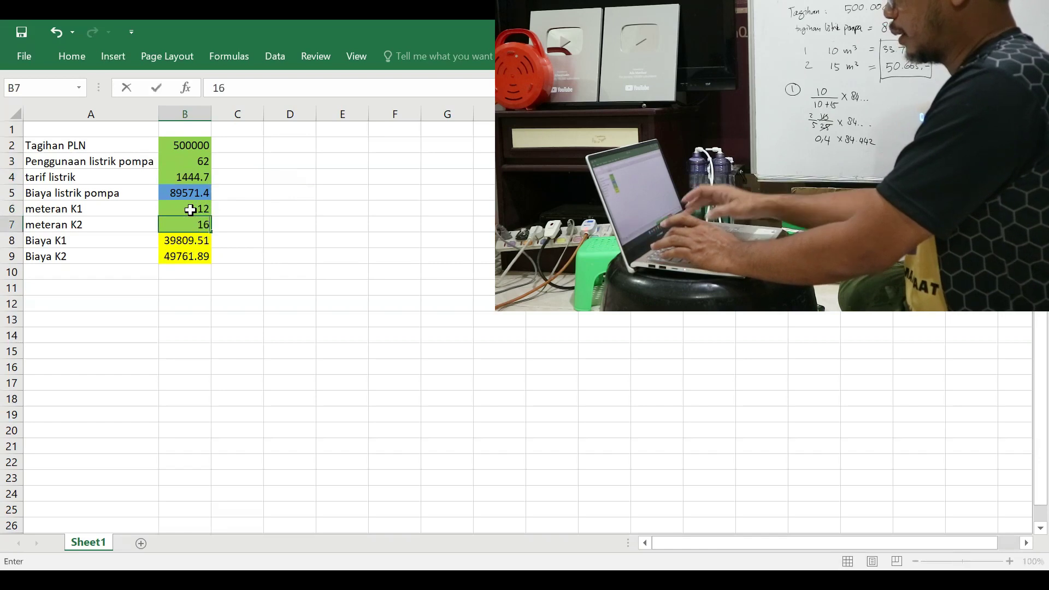
pyautogui.press('Return')
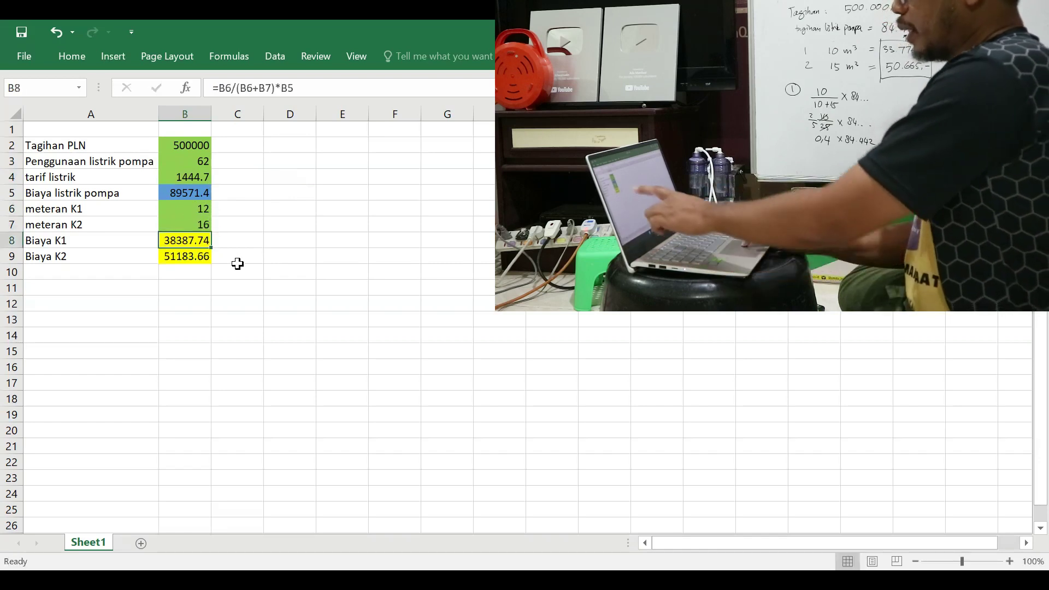
pyautogui.click(203, 257)
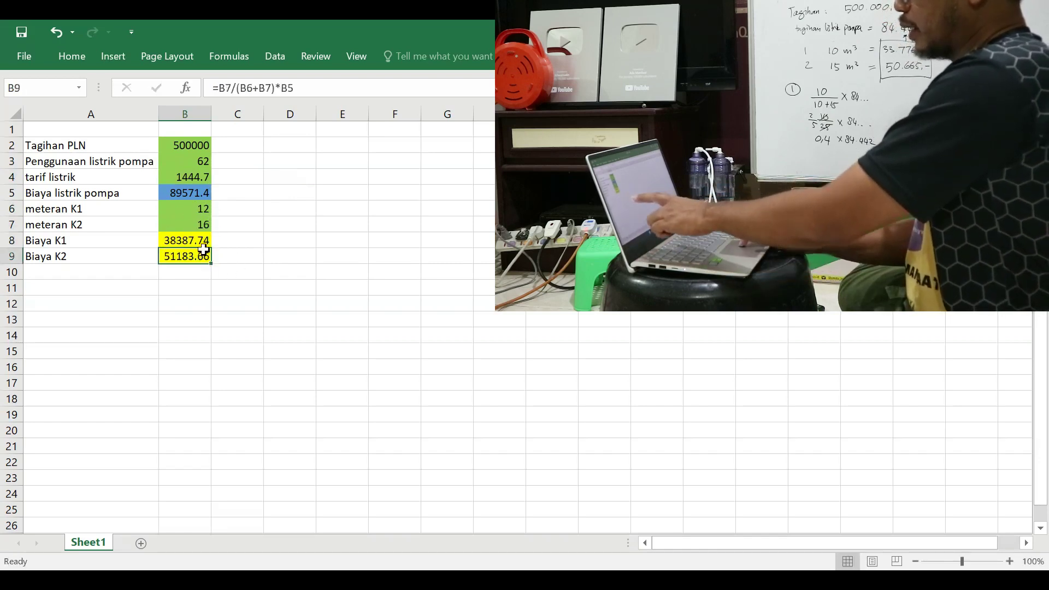
pyautogui.click(196, 238)
pyautogui.click(188, 256)
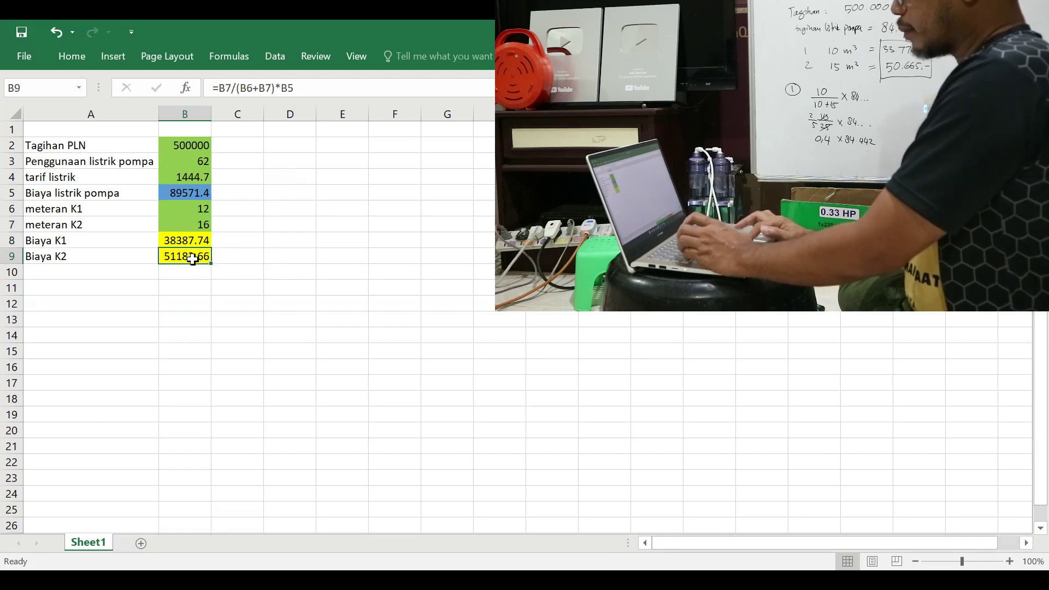
# - Apply All Borders to the whole table in A2:B9
pyautogui.click(201, 278)
pyautogui.click(206, 254)
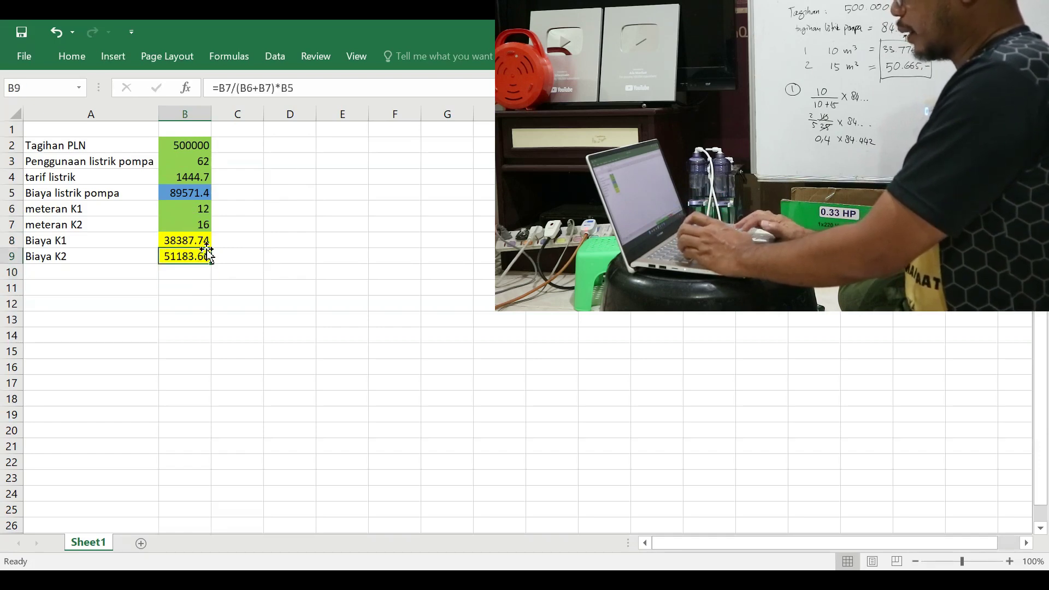
pyautogui.hotkey('shift', 'Left')
pyautogui.hotkey('shift', 'Up')
pyautogui.hotkey('shift', 'Up')
pyautogui.hotkey('shift', 'Up')
pyautogui.hotkey('shift', 'Up')
pyautogui.hotkey('shift', 'Up')
pyautogui.hotkey('shift', 'Up')
pyautogui.hotkey('shift', 'Up')
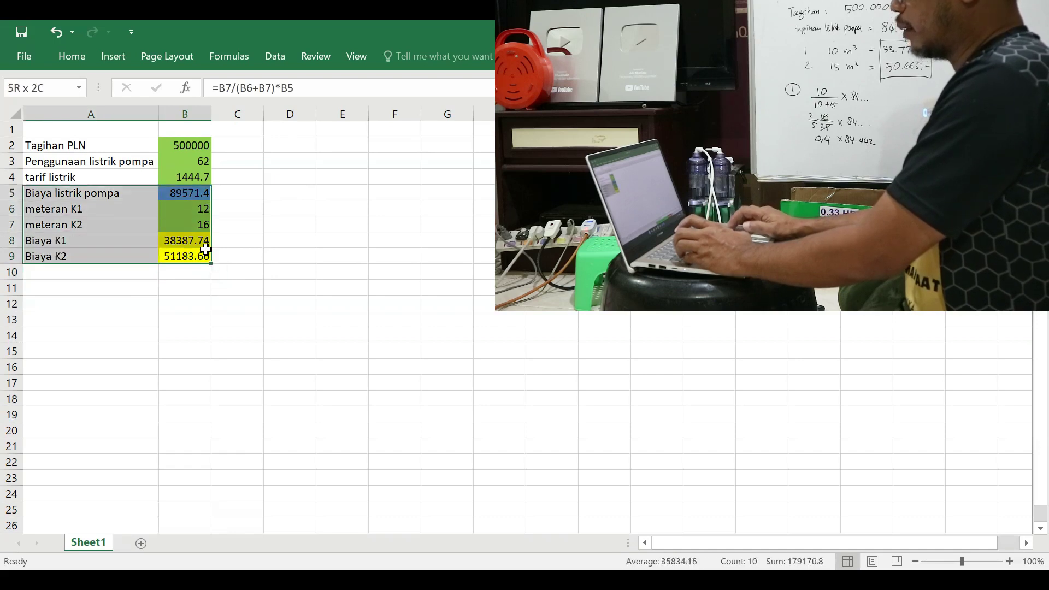
pyautogui.click(70, 60)
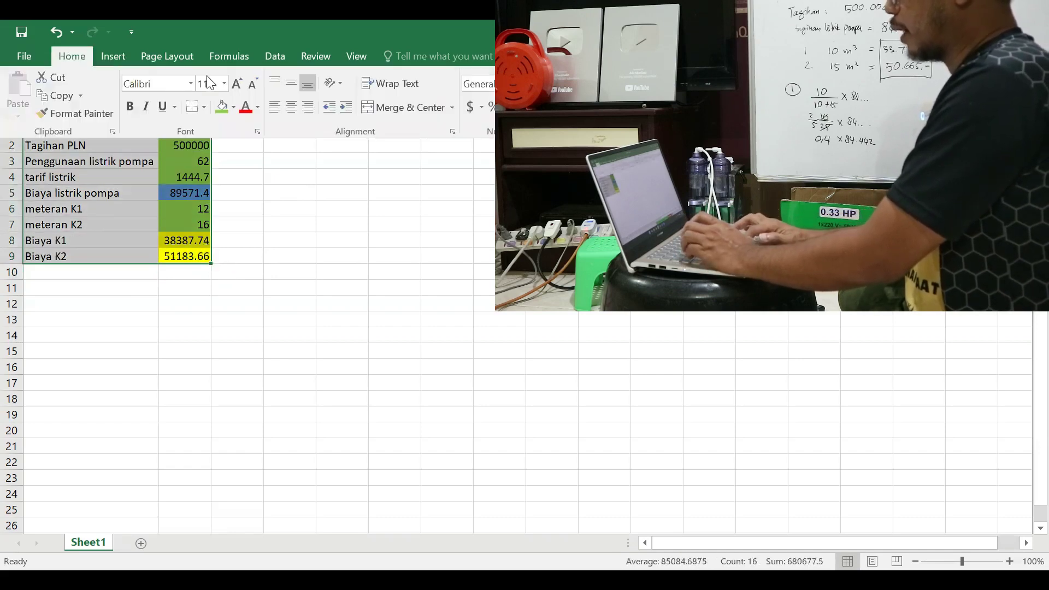
pyautogui.click(204, 107)
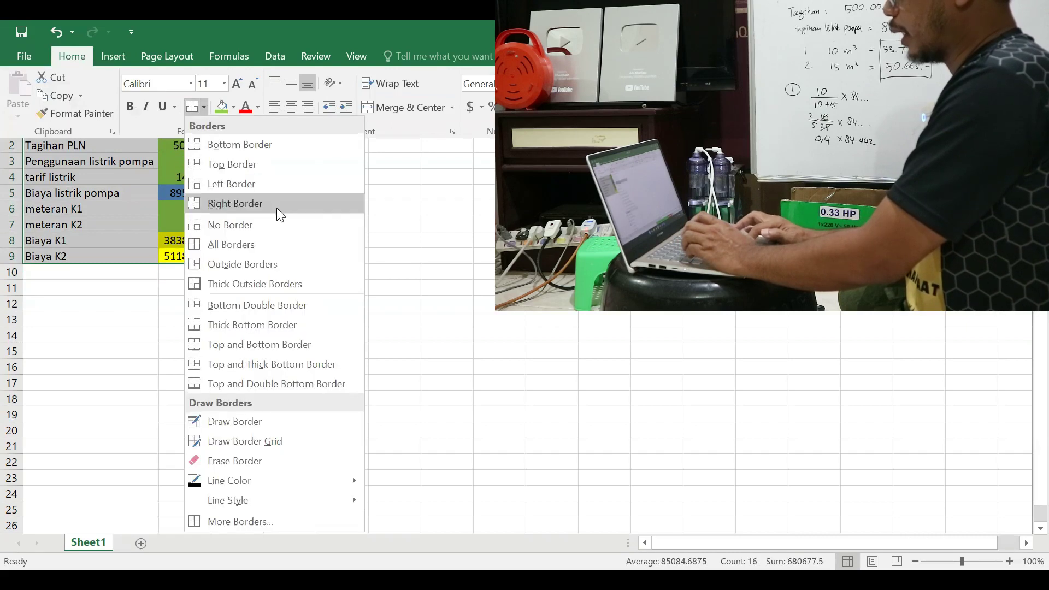
pyautogui.click(253, 244)
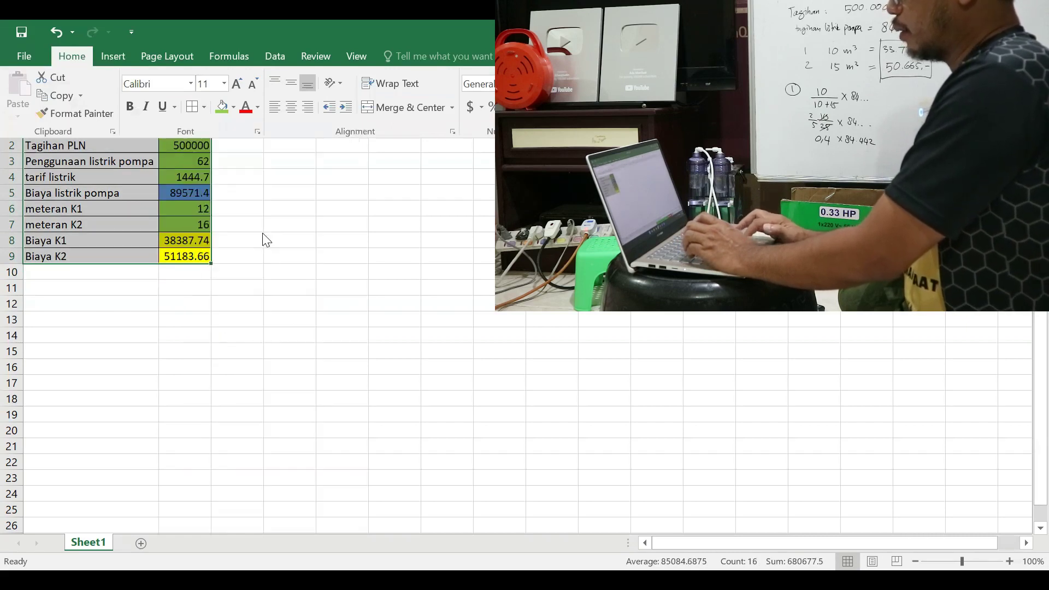
# - Format the values in B2:B9 with the comma number style, using thousands separators and two decimals
pyautogui.click(194, 150)
pyautogui.hotkey('shift', 'Down')
pyautogui.hotkey('shift', 'Down')
pyautogui.hotkey('shift', 'Down')
pyautogui.hotkey('shift', 'Down')
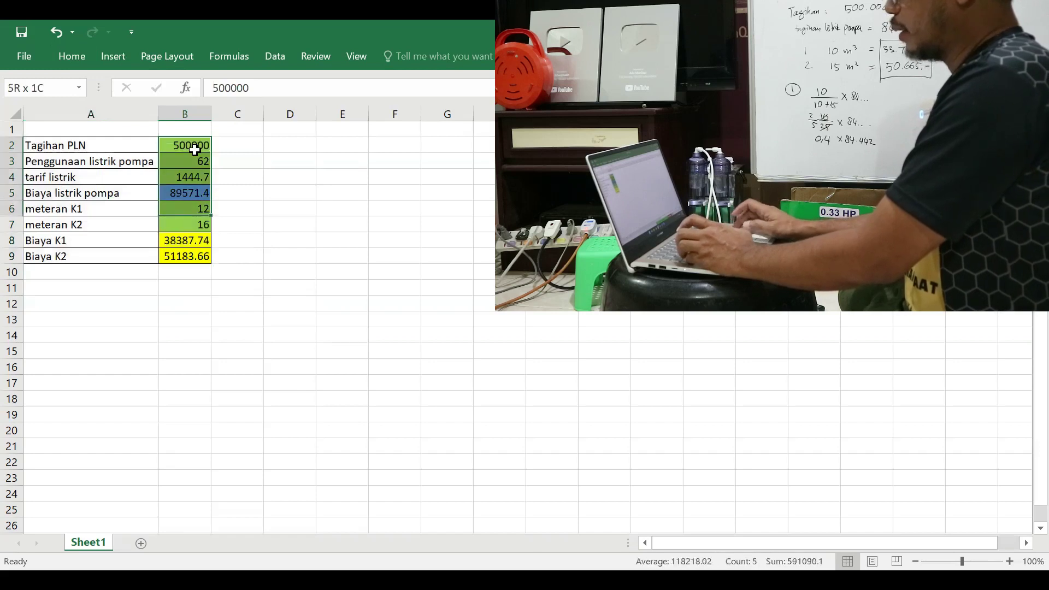
pyautogui.hotkey('shift', 'Down')
pyautogui.hotkey('shift', 'Down')
pyautogui.hotkey('shift', 'Down')
pyautogui.click(71, 56)
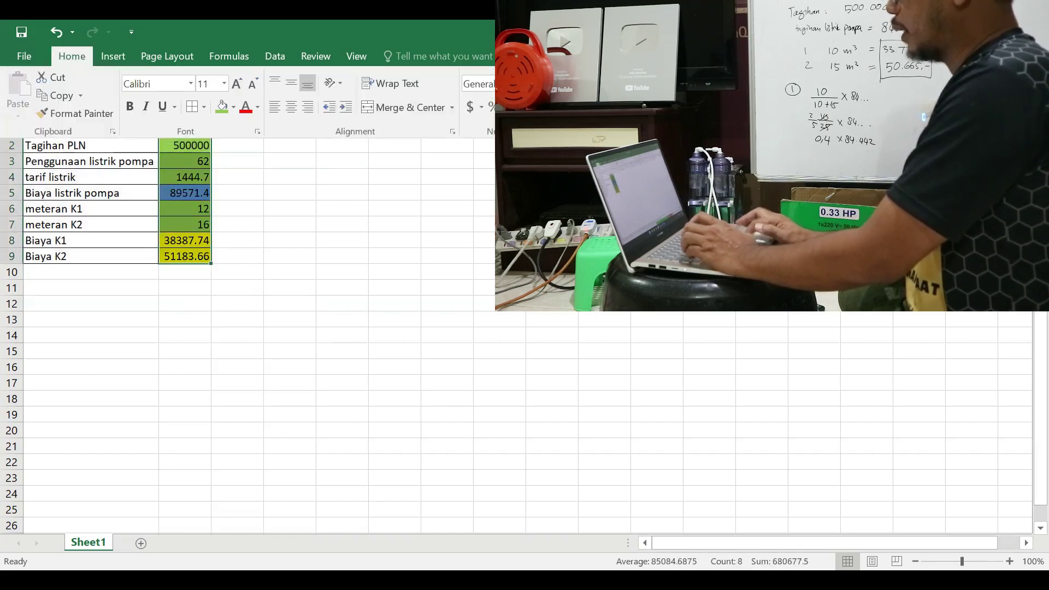
pyautogui.hotkey('alt', 'h')
pyautogui.press('k')
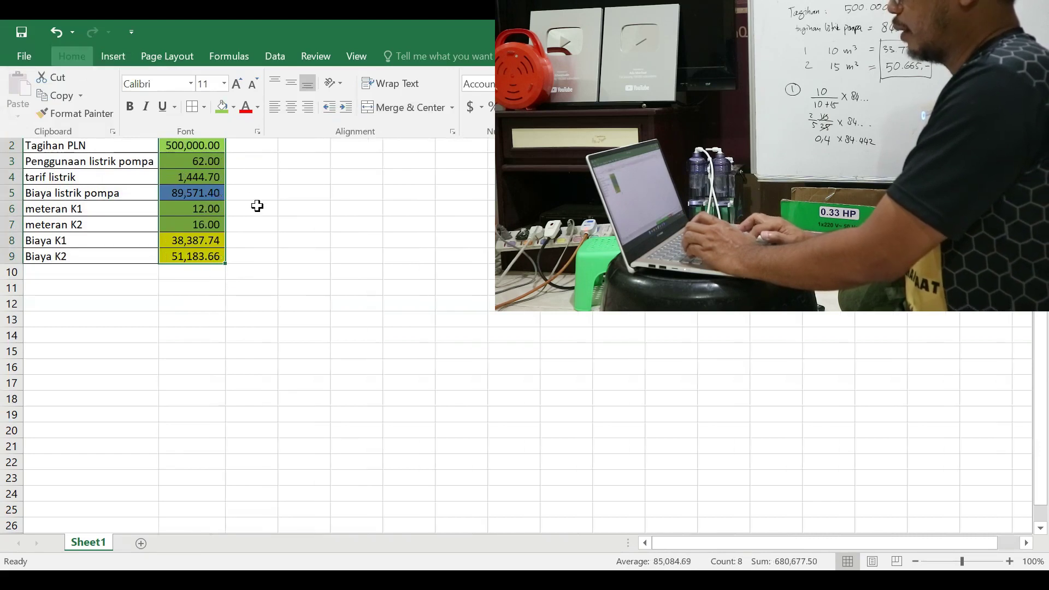
pyautogui.click(261, 222)
pyautogui.click(258, 228)
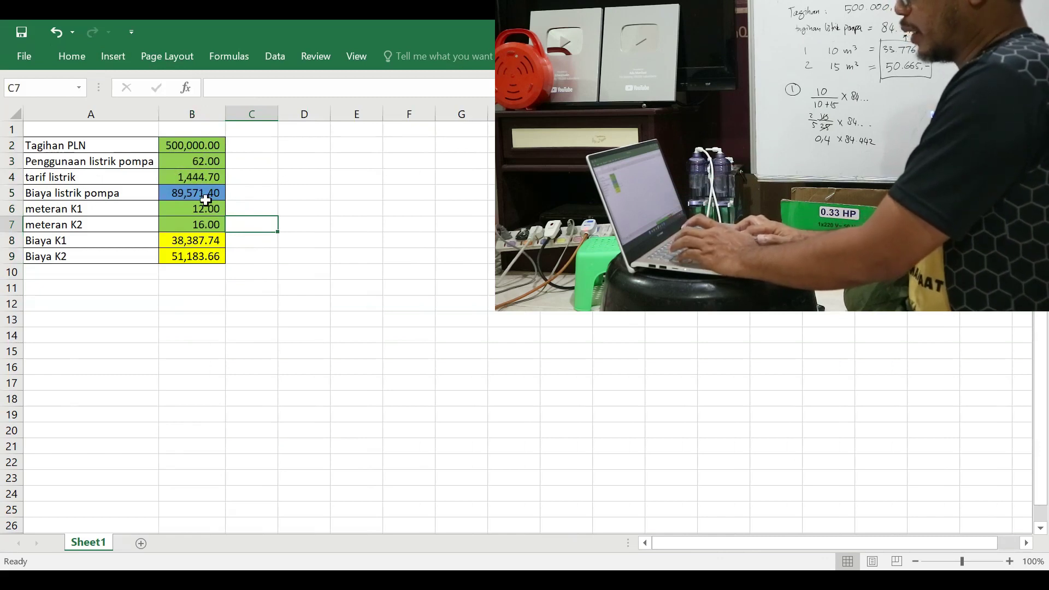
pyautogui.click(214, 243)
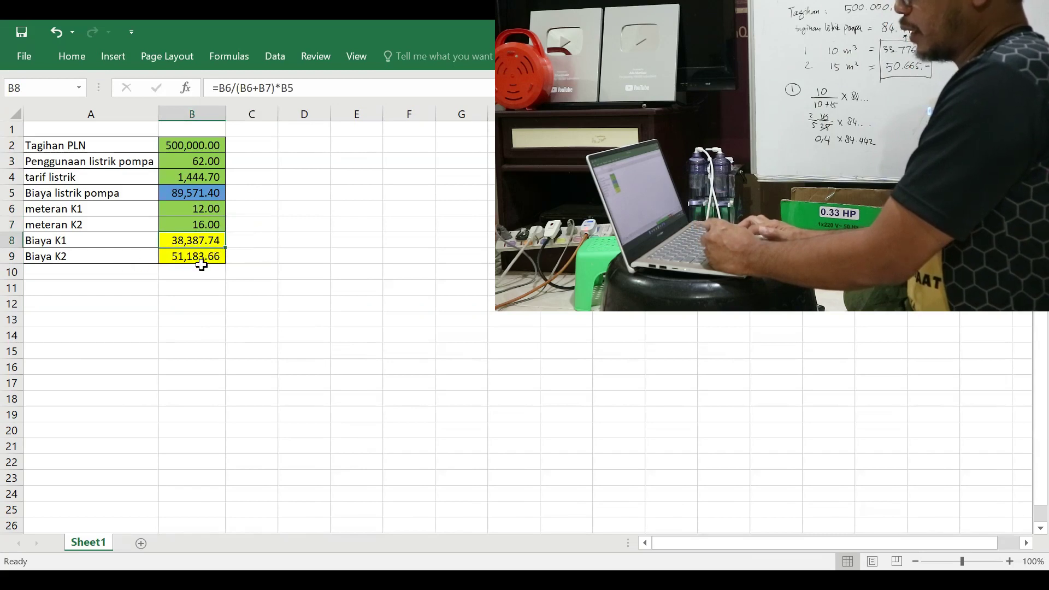
pyautogui.click(234, 257)
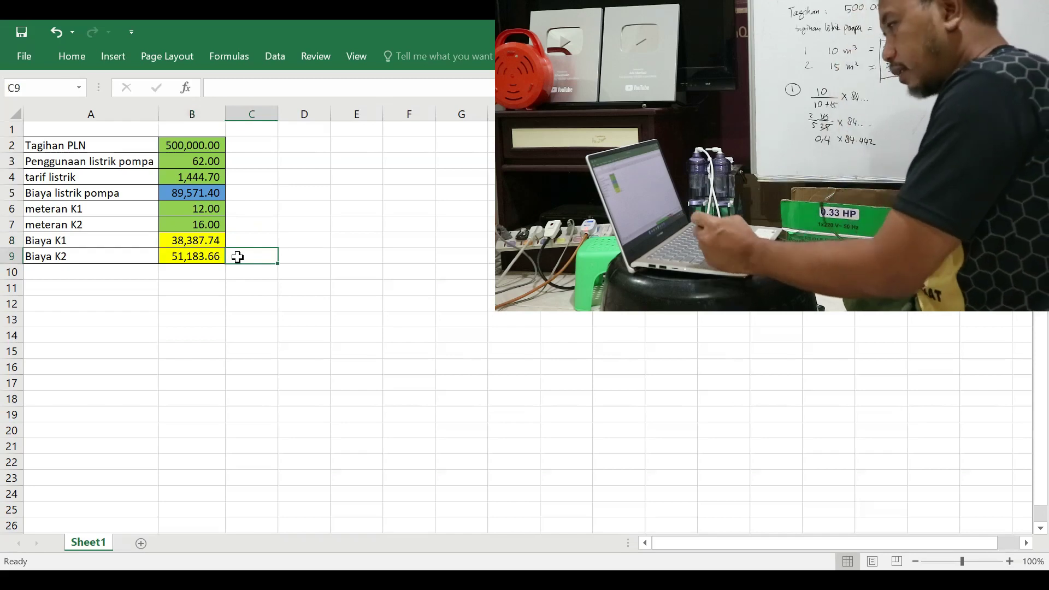